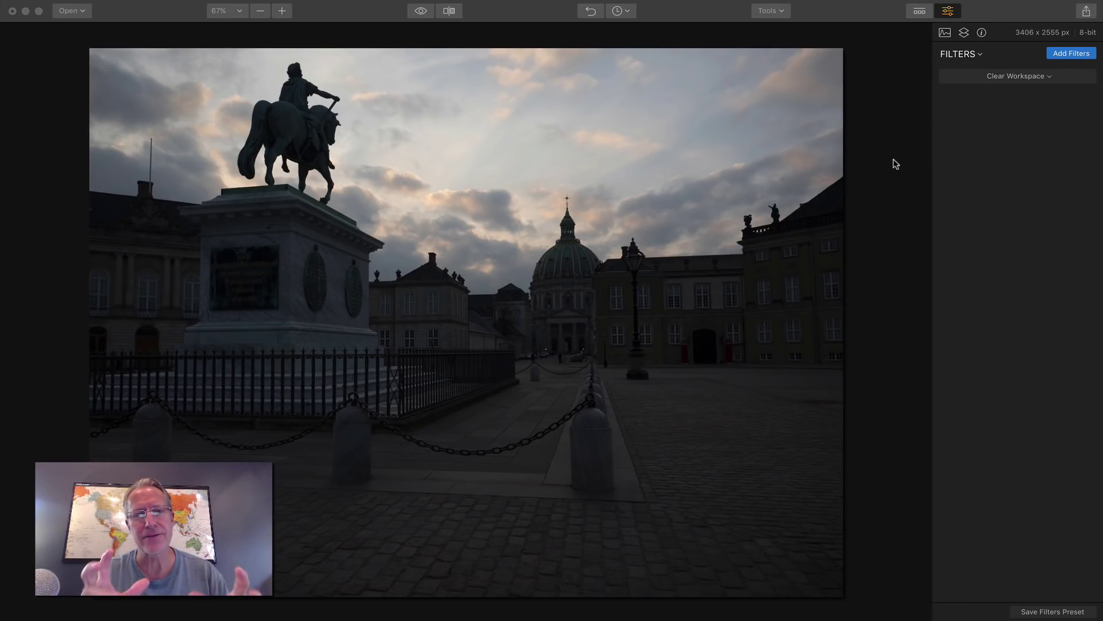
Add Accent AI, Saturation/Vibrance, Tone and Color Temperature filters to the statue photo
left_click(1064, 54)
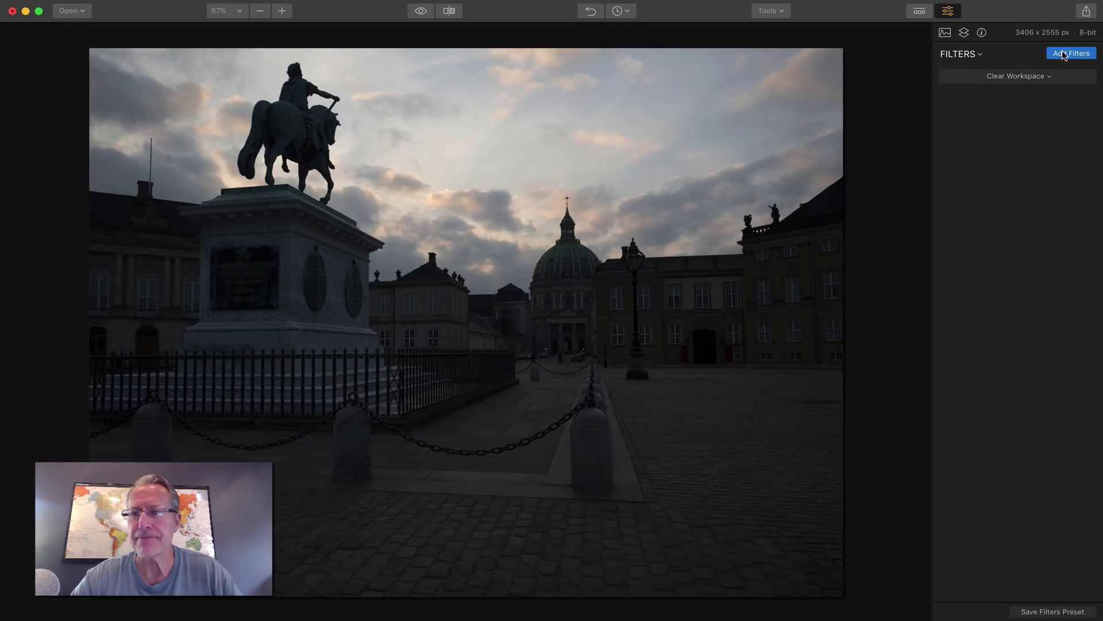
left_click(1064, 54)
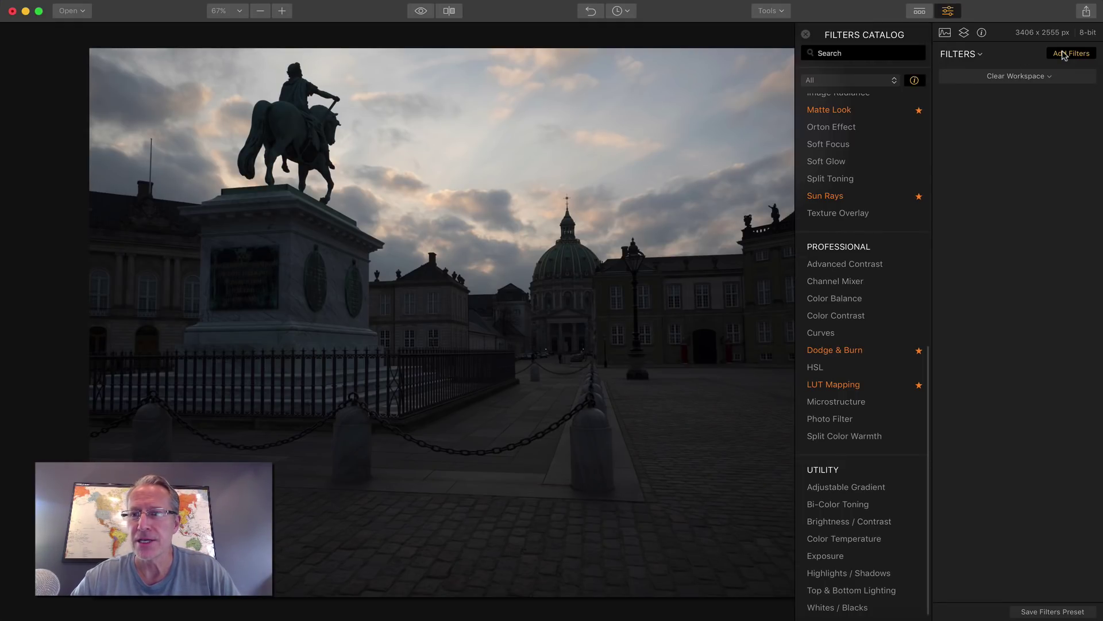
scroll(893, 125, "up", 10)
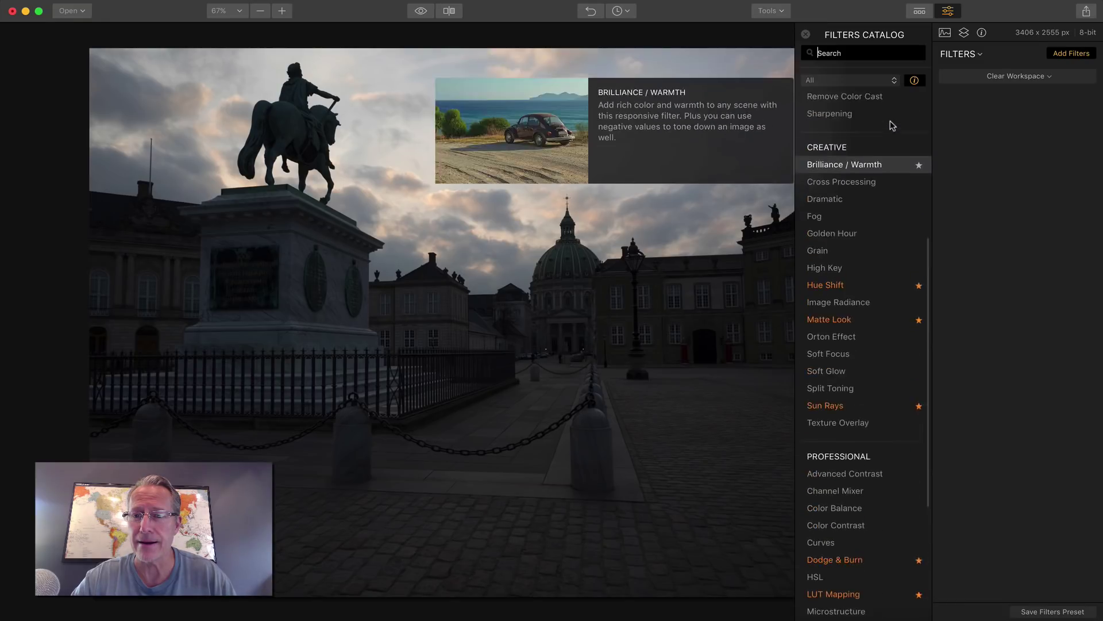
left_click(891, 123)
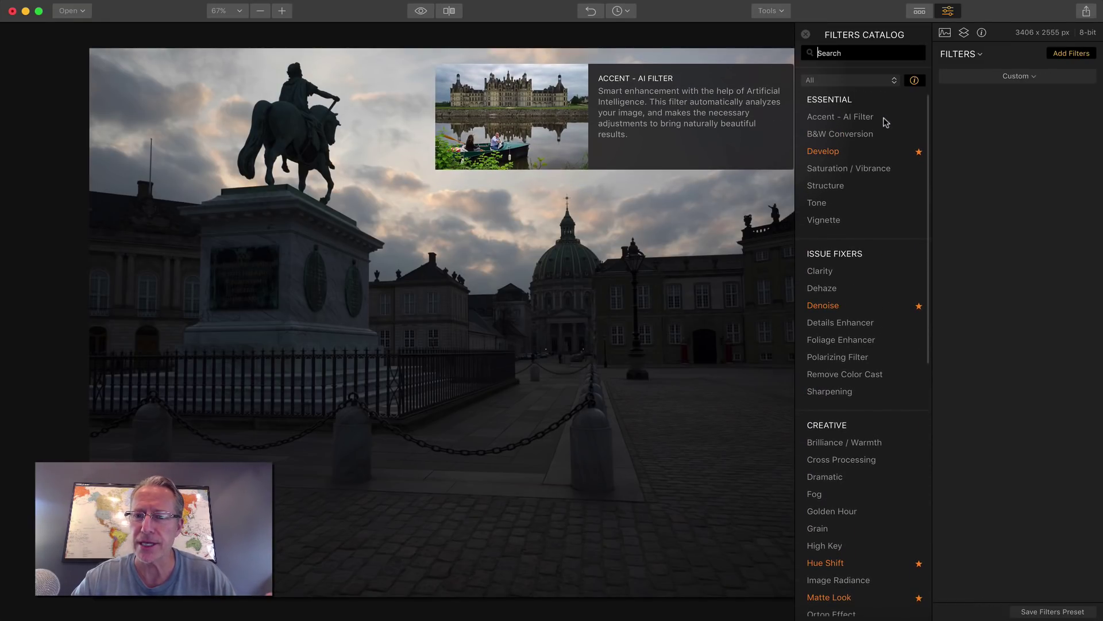
left_click(882, 171)
left_click(868, 204)
scroll(845, 362, "down", 10)
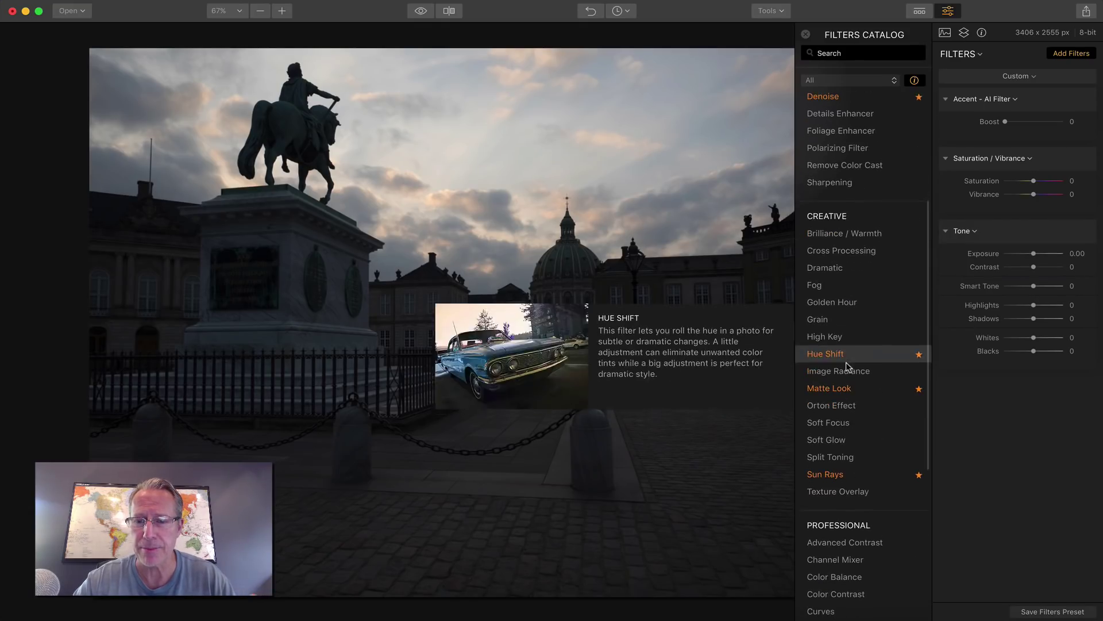
scroll(849, 367, "down", 2)
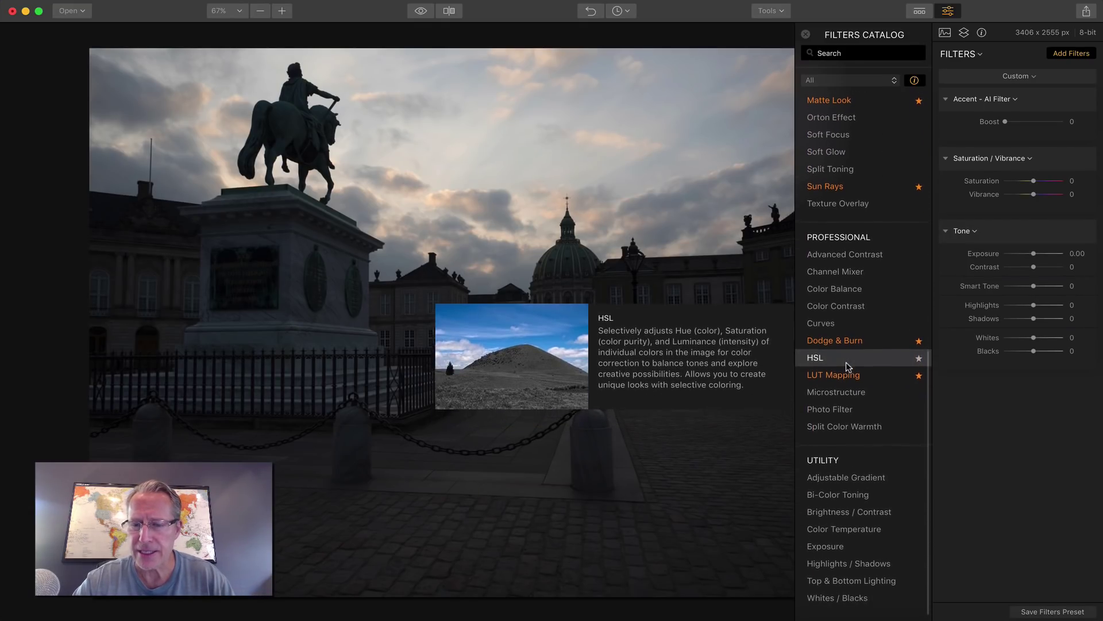
left_click(851, 540)
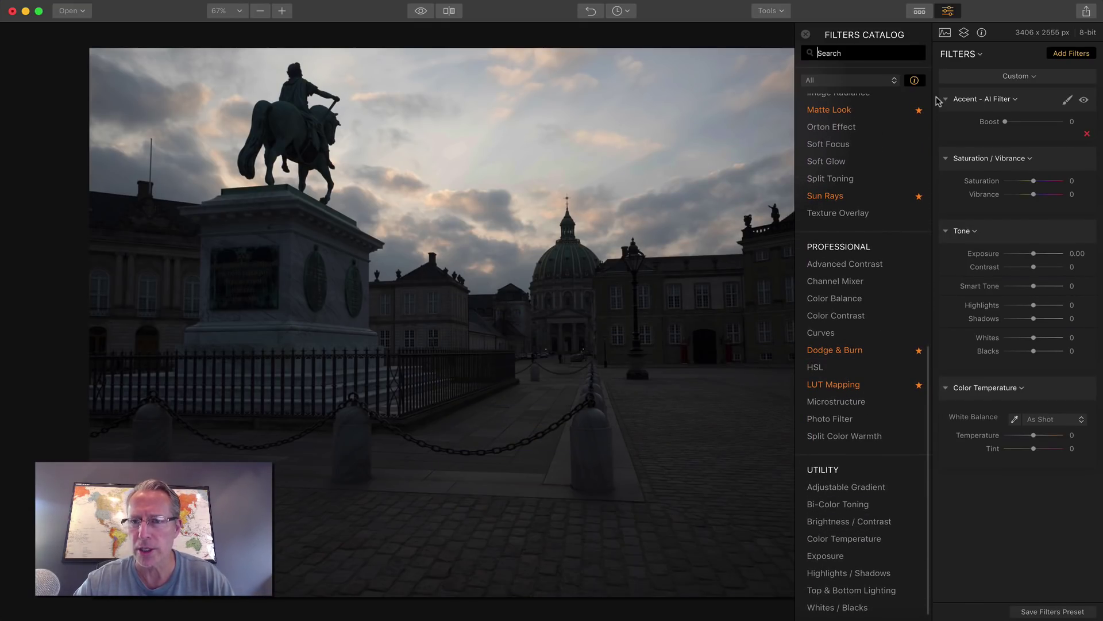
left_click(806, 35)
Set Accent Boost to 34, add vibrance and contrast, Smart Tone 16 and Tint 14
left_click_drag(1005, 122, 1024, 122)
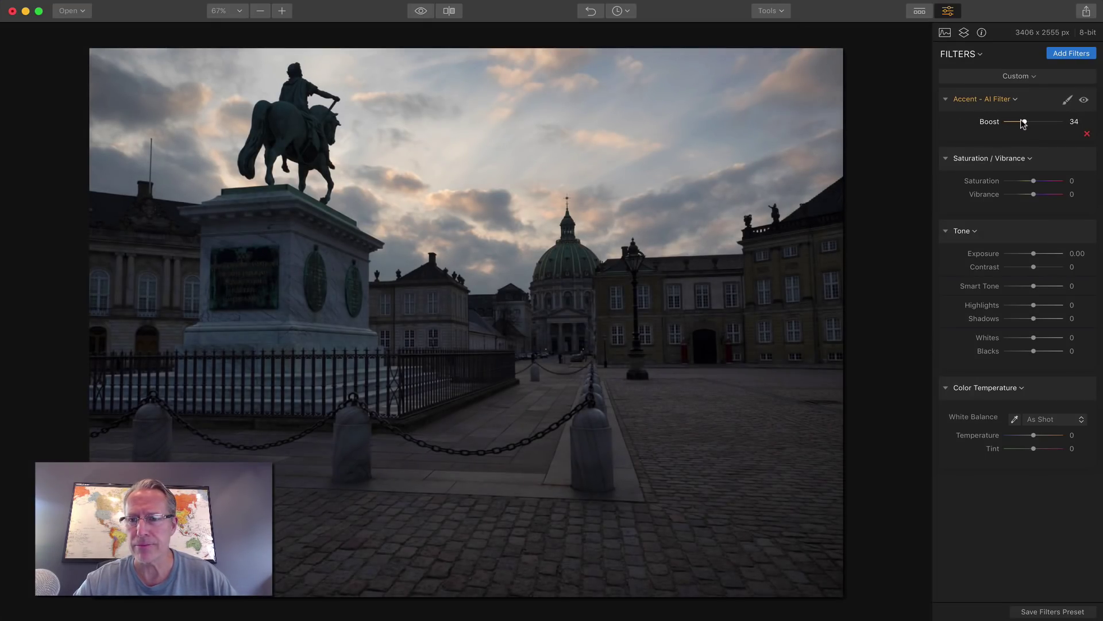
left_click_drag(1033, 194, 1036, 180)
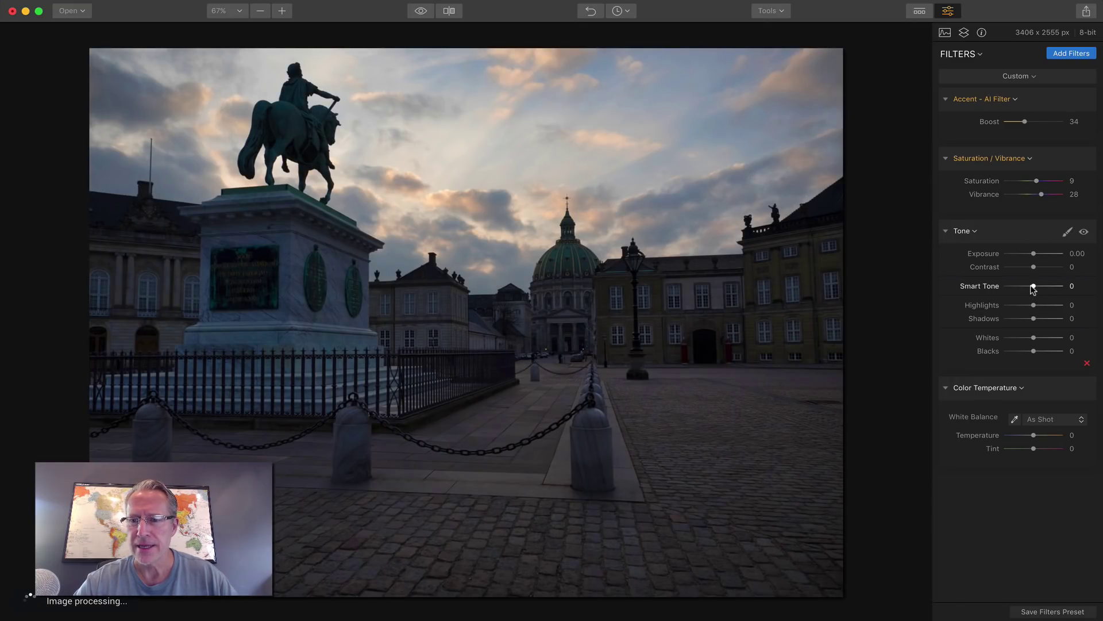
left_click_drag(1033, 285, 1043, 267)
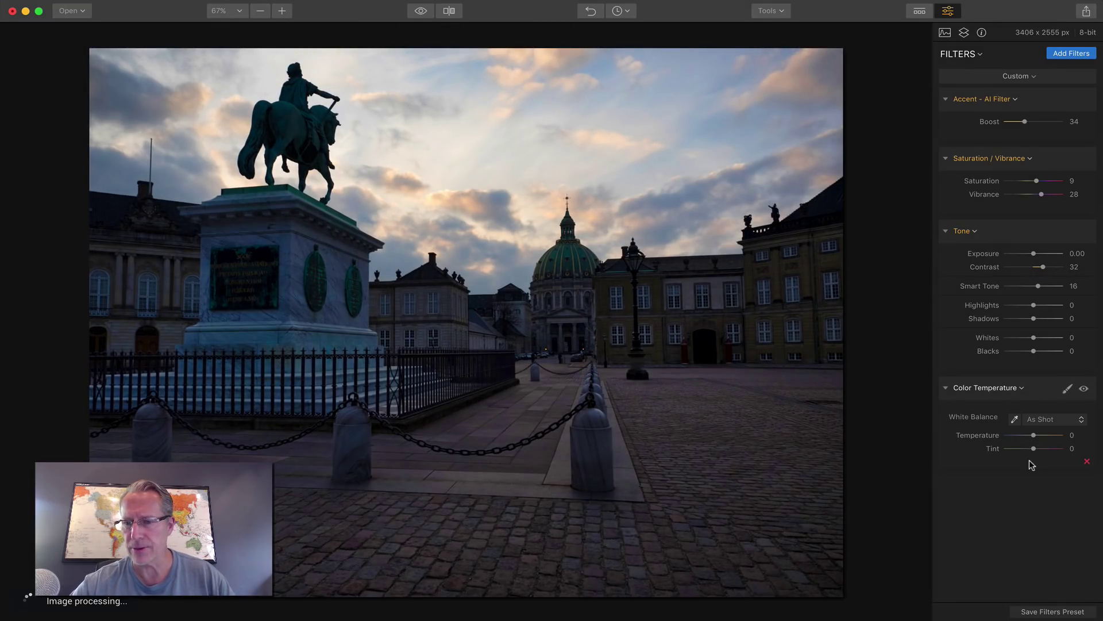
left_click_drag(1033, 448, 1036, 435)
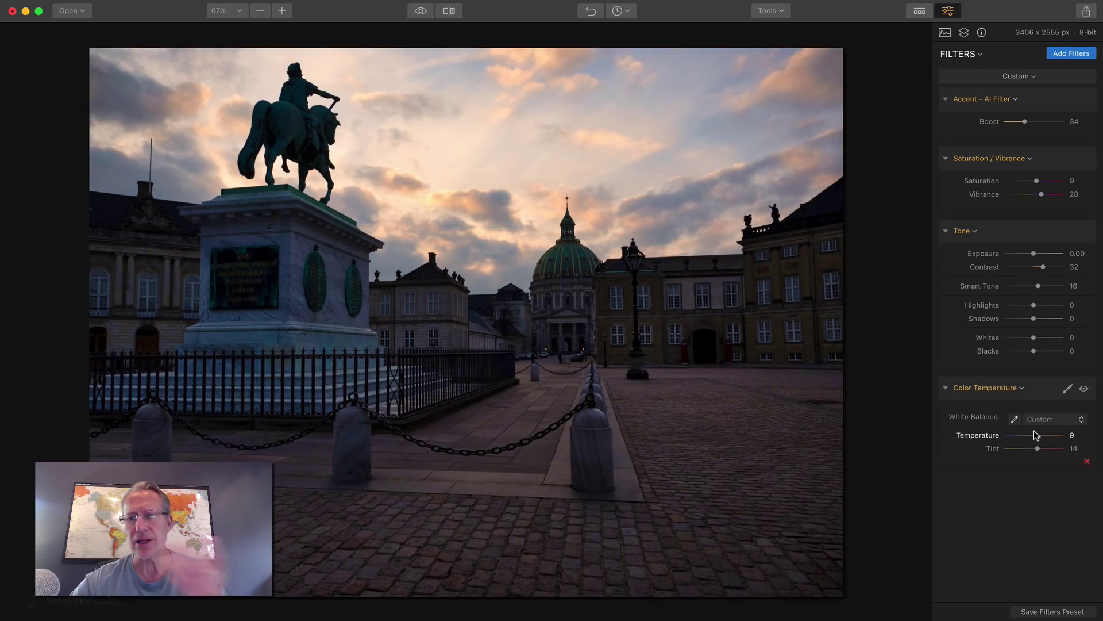
Add an HSL filter and desaturate the greens to -69
left_click(1068, 52)
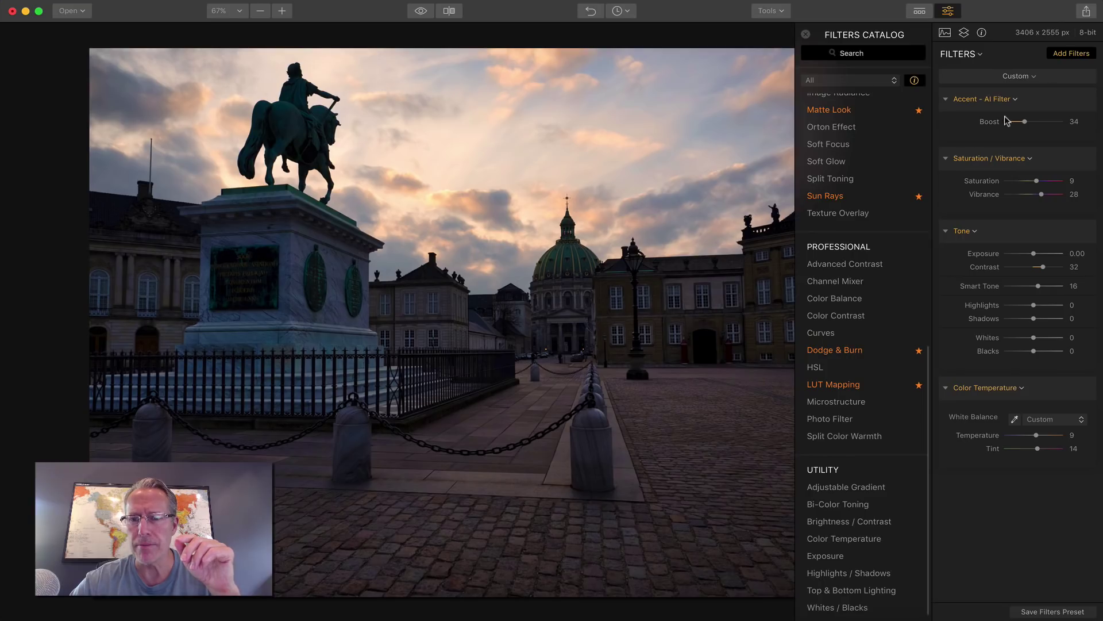
left_click(847, 368)
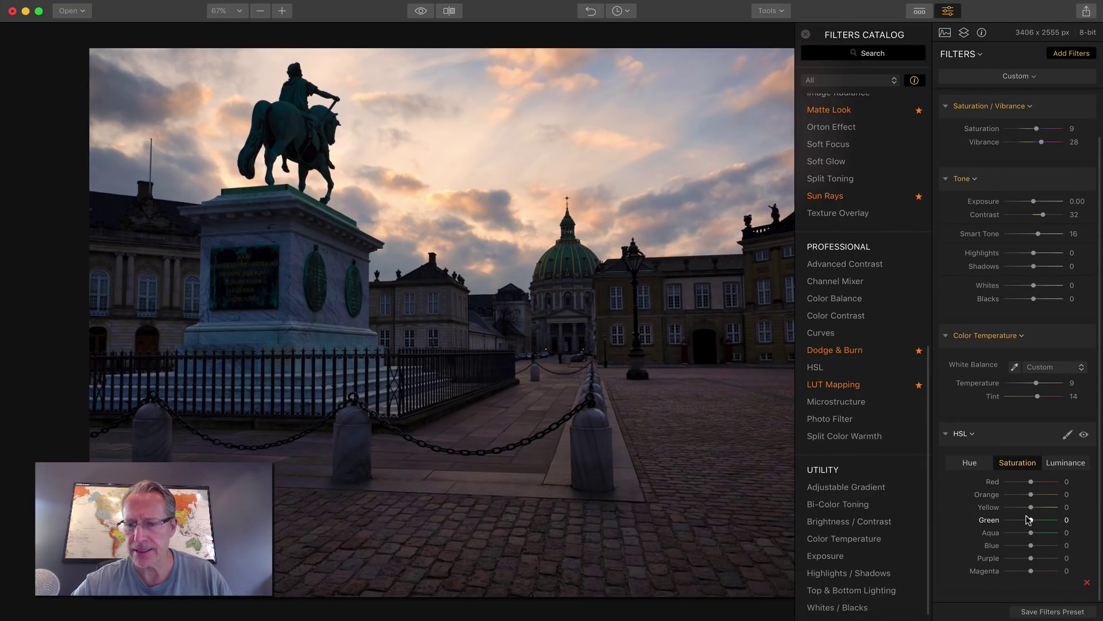
left_click_drag(1029, 519, 1017, 548)
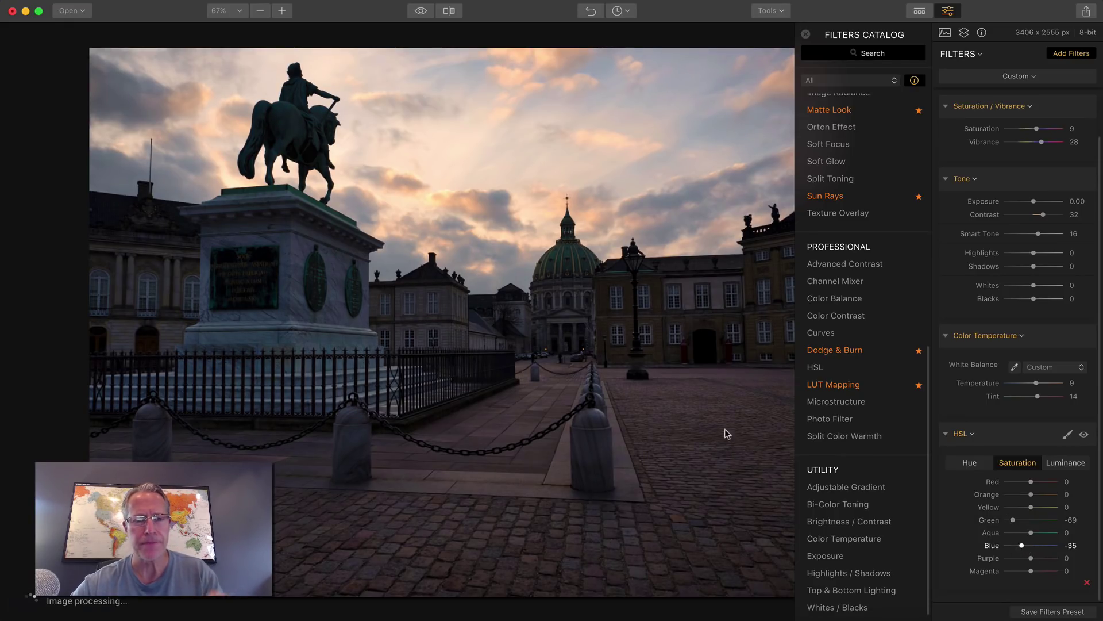
left_click(1063, 55)
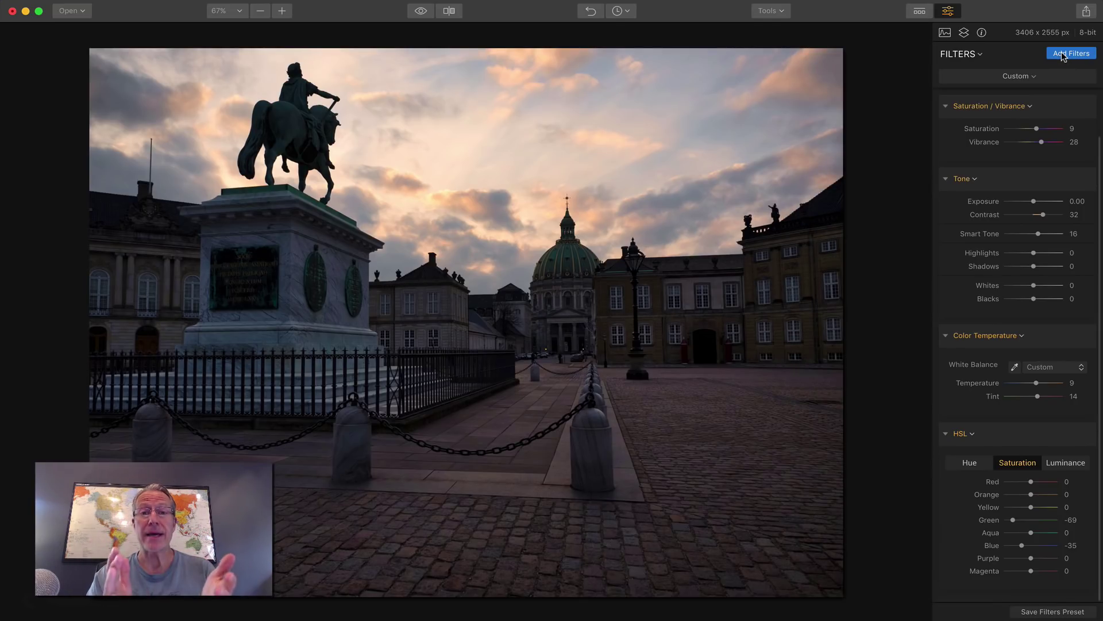
Add a Sun Rays filter and place the sun centre behind the statue's pedestal
left_click(1063, 55)
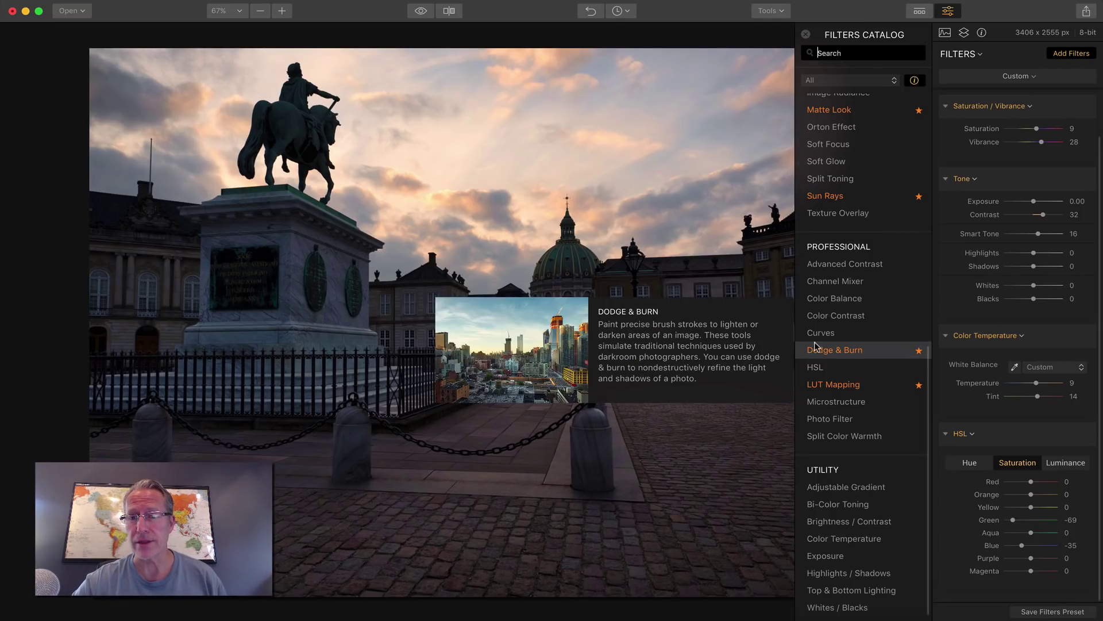
left_click(834, 196)
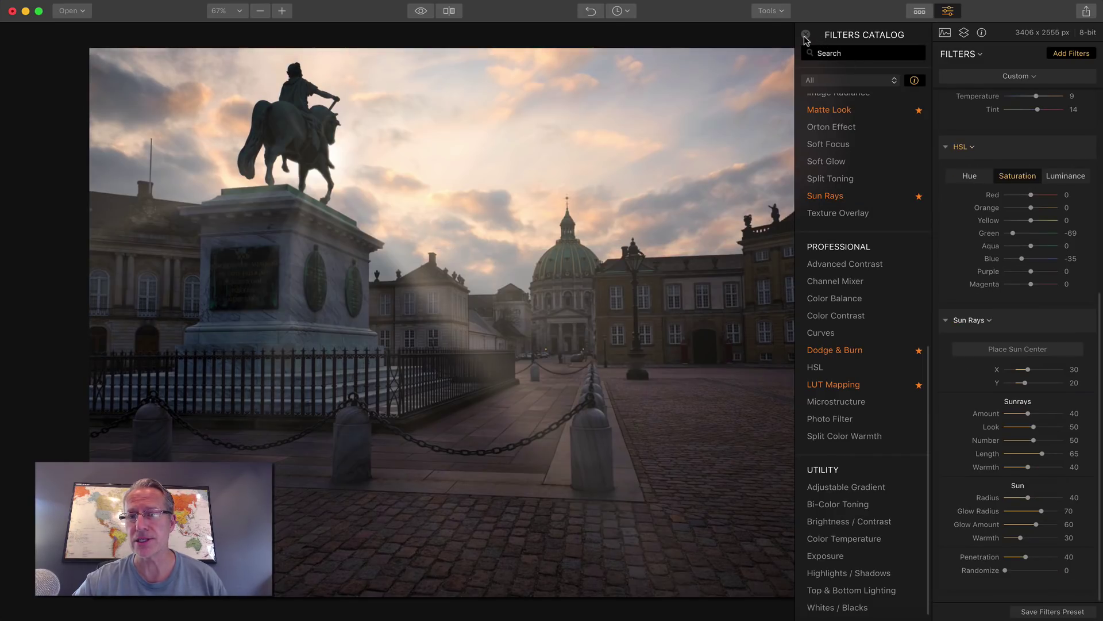
left_click(1030, 350)
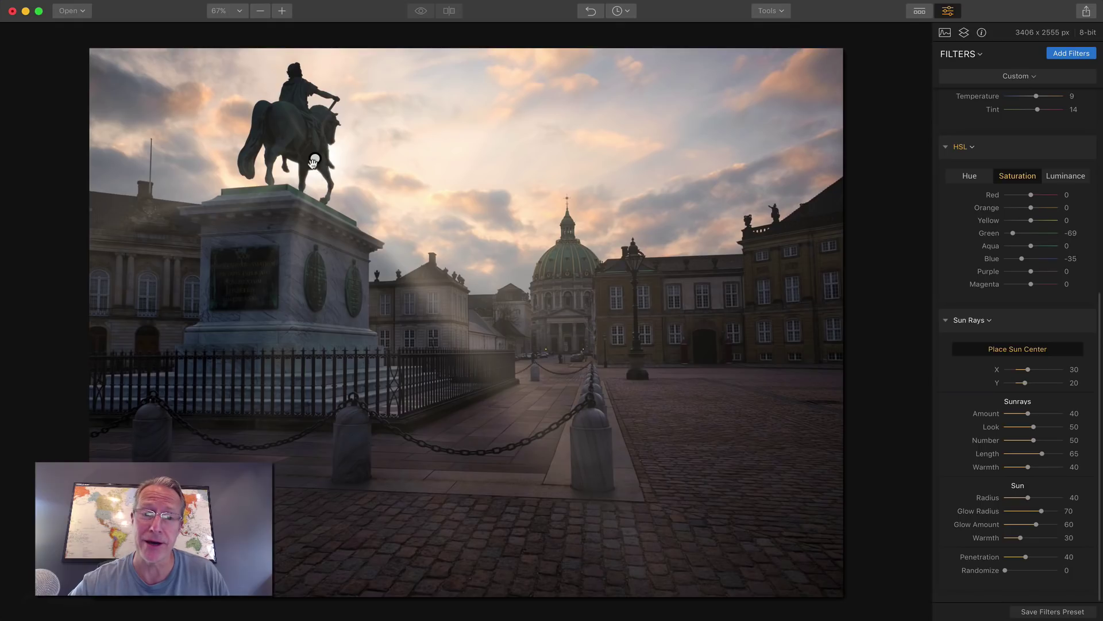
left_click_drag(315, 161, 368, 238)
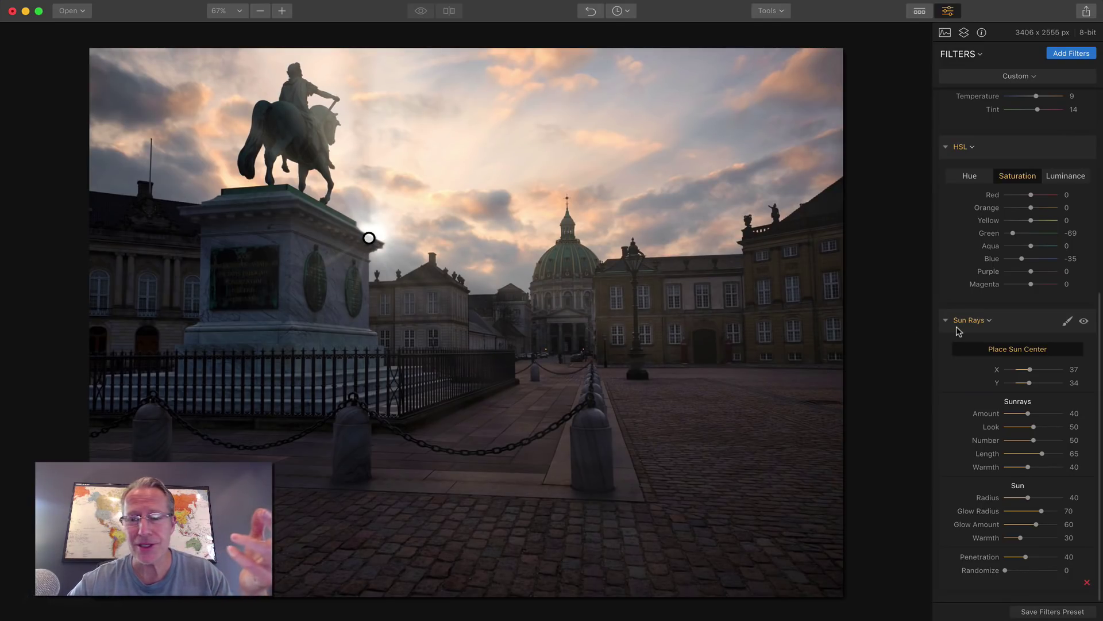
left_click(1023, 349)
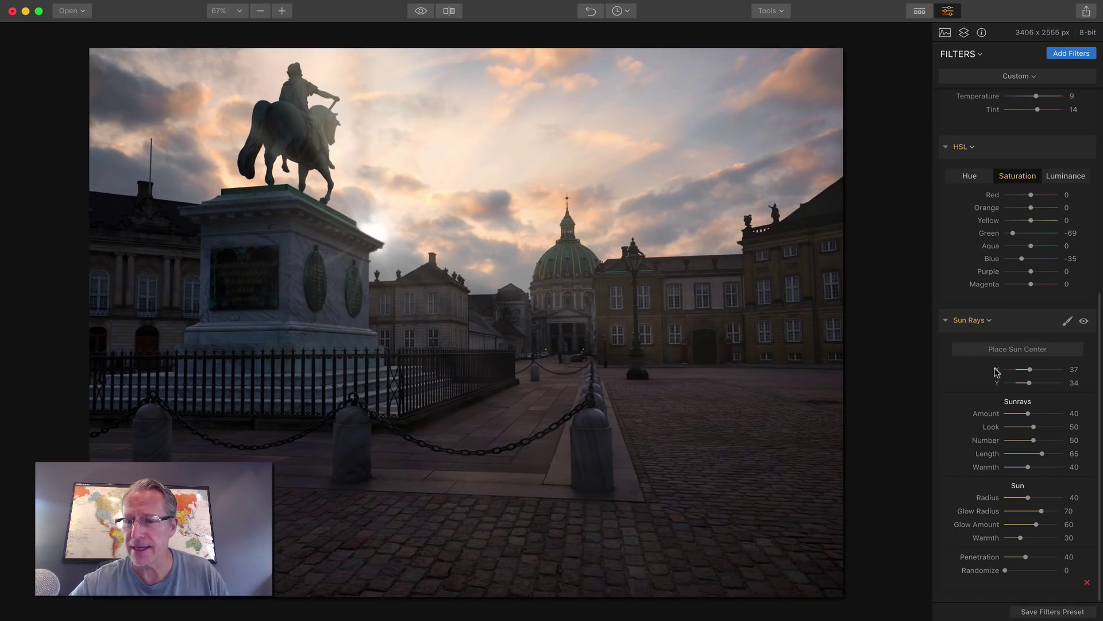
Set the rays to Look 44, Radius 24, Randomize 22, Length 70, then hide them to compare
left_click_drag(1028, 428, 1025, 428)
left_click_drag(1027, 498, 1019, 497)
left_click_drag(1006, 570, 1015, 570)
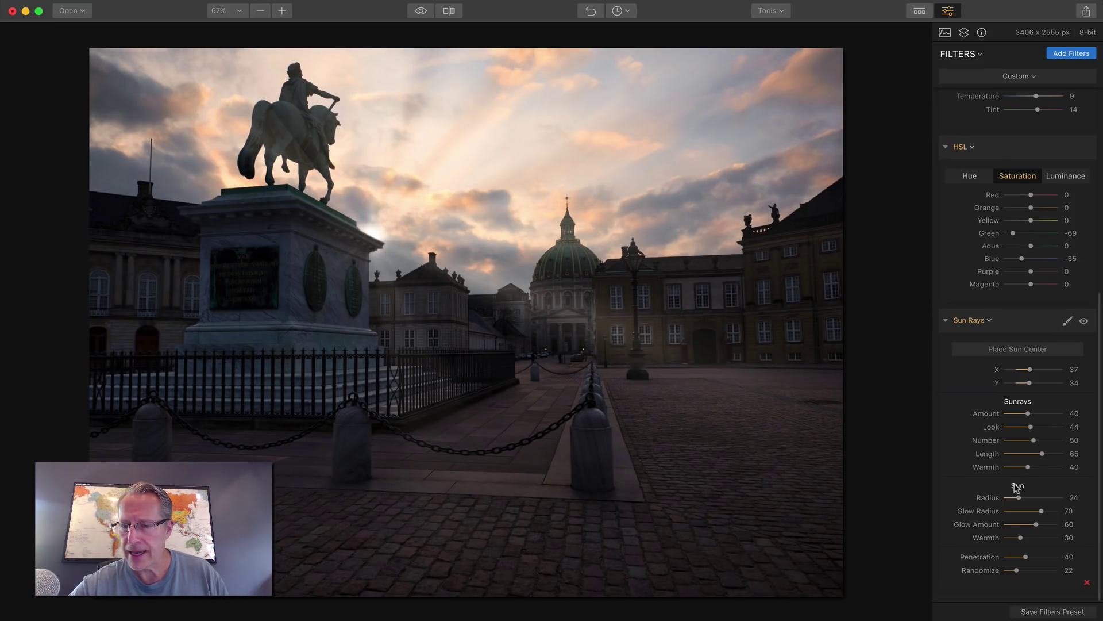
left_click_drag(1041, 454, 1034, 414)
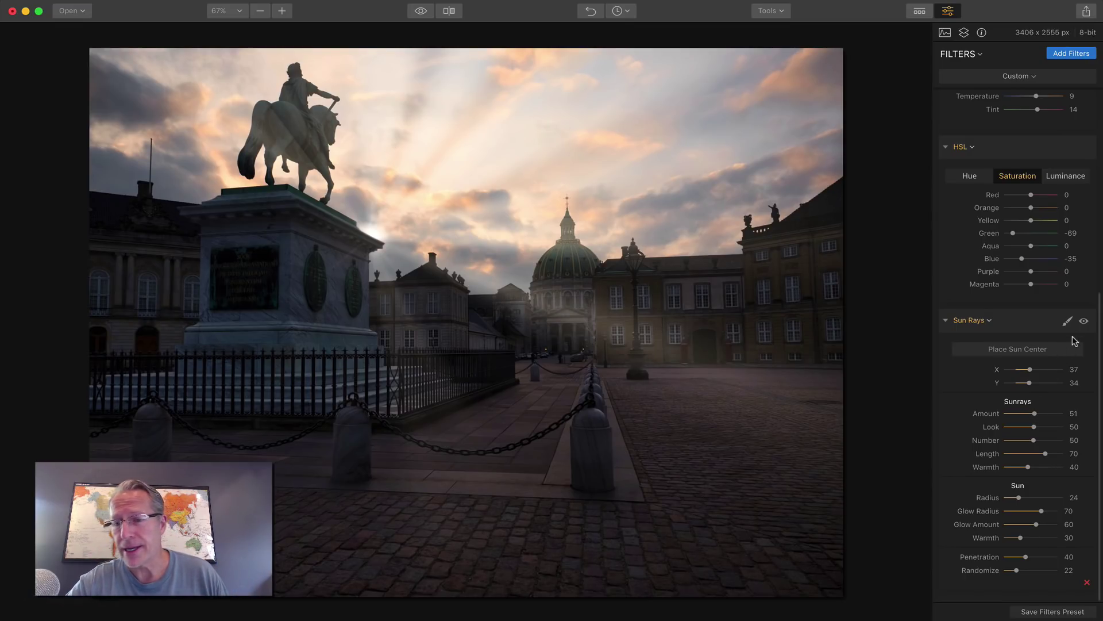
left_click(1084, 321)
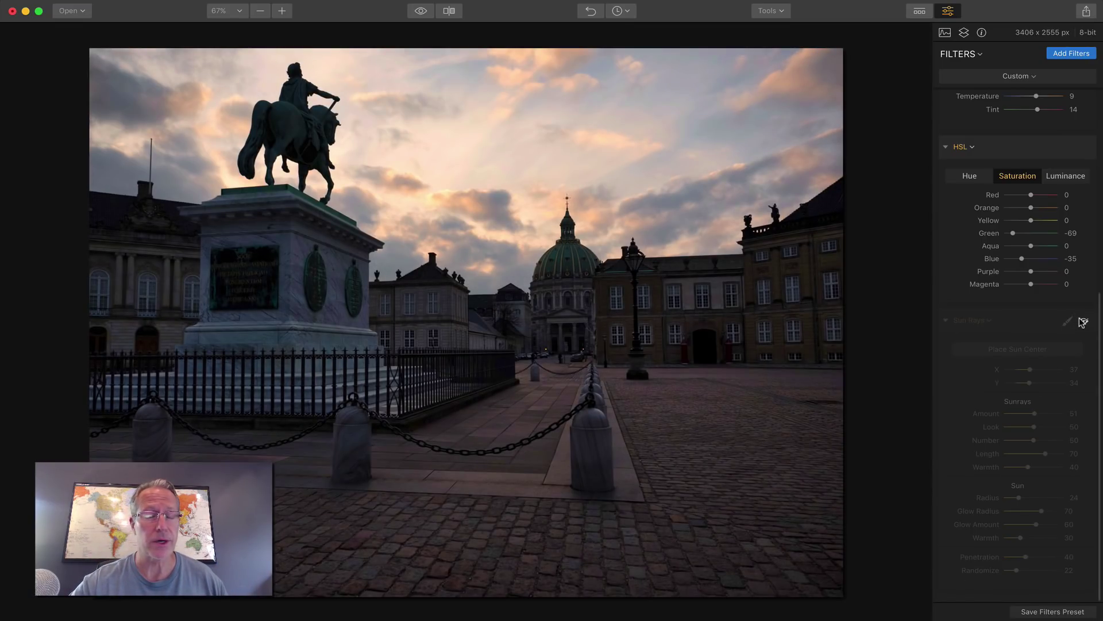
Turn the Sun Rays filter back on
left_click(1084, 321)
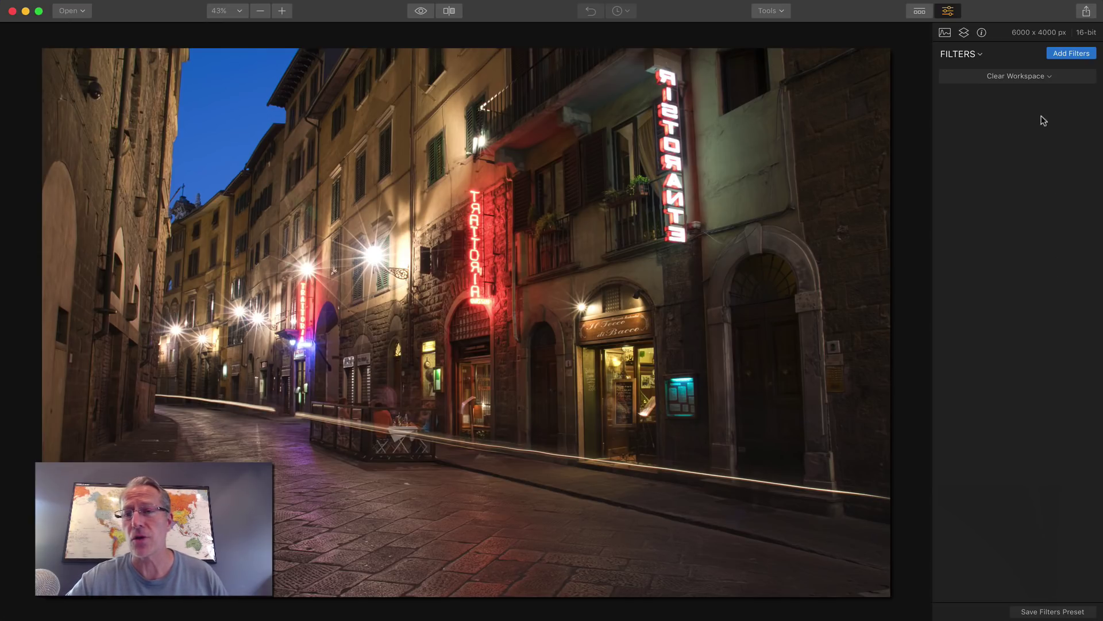
Add RAW Develop to the street photo, keep white balance As Shot, and darken exposure to -46
left_click(1071, 53)
mouse_move(885, 154)
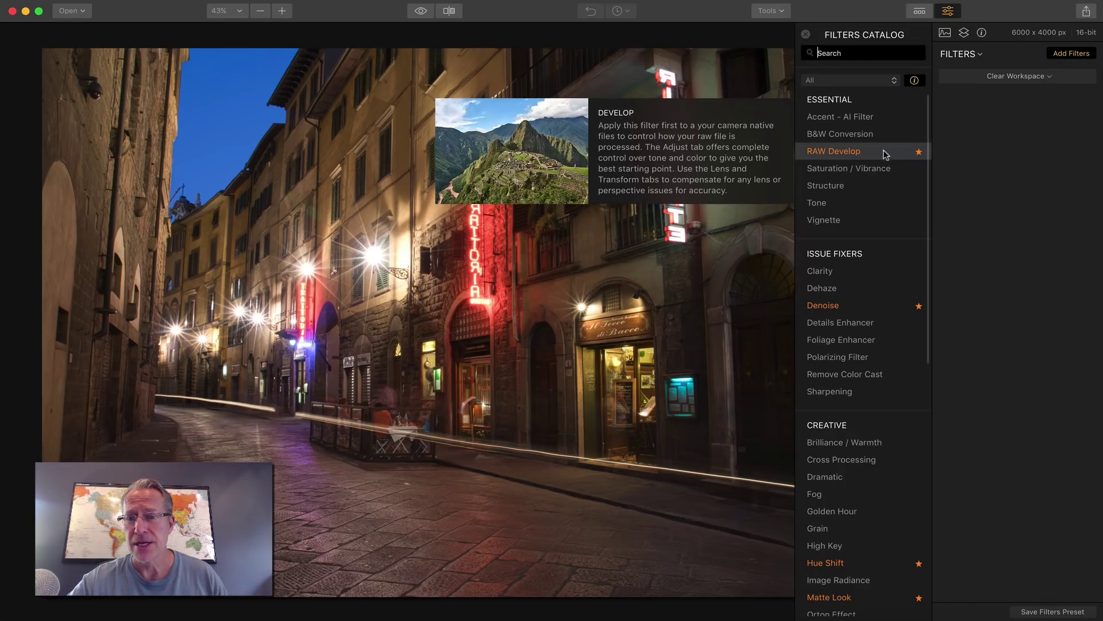
left_click(855, 154)
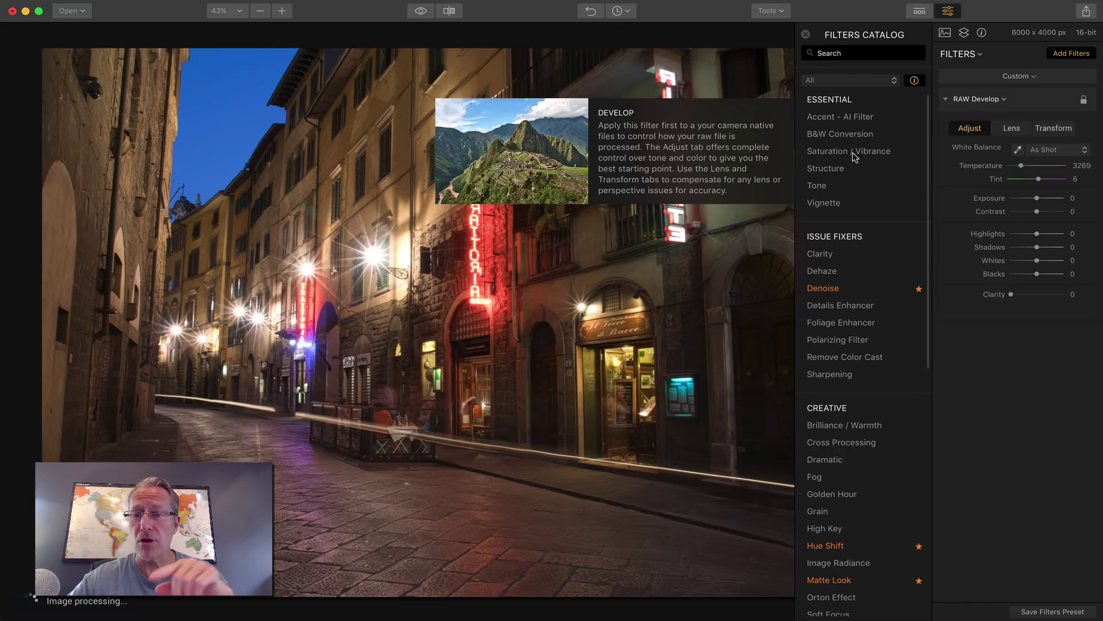
left_click(1062, 54)
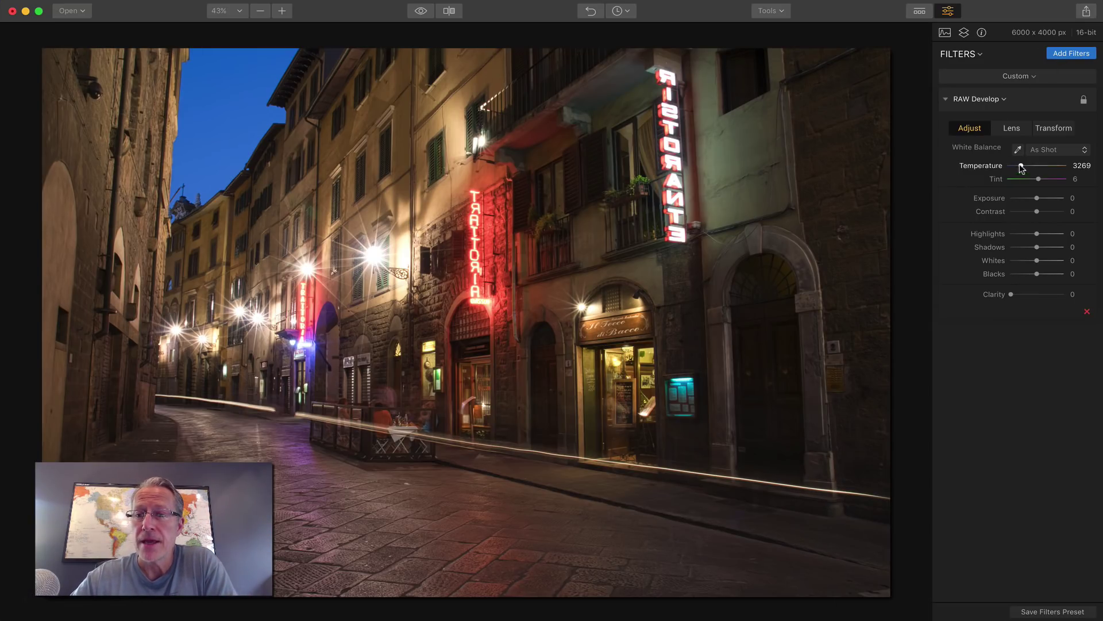
left_click(1047, 151)
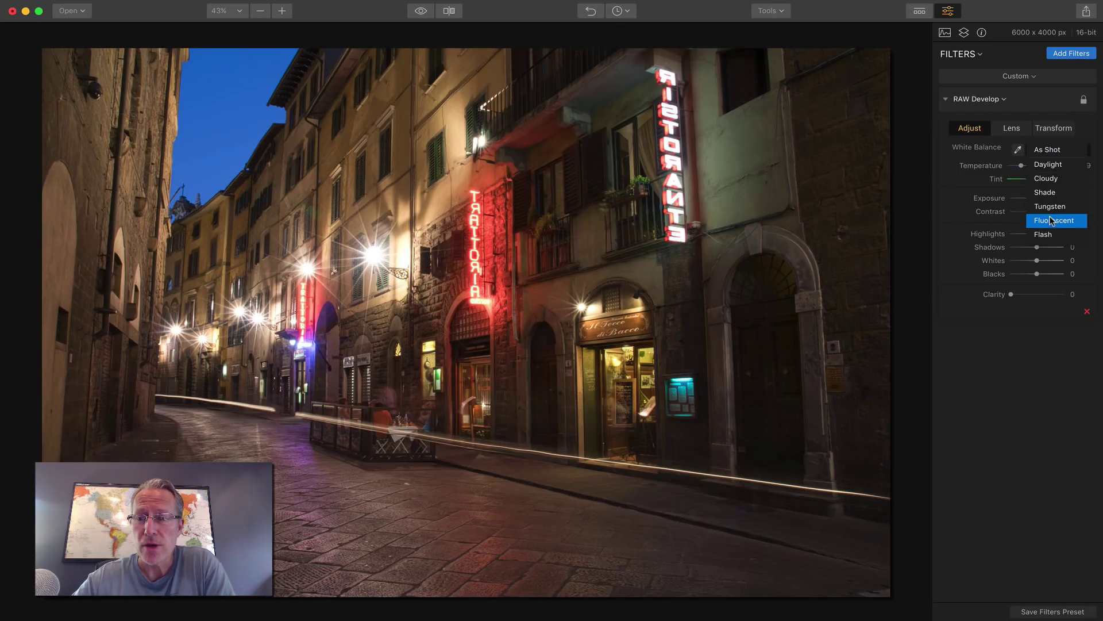
left_click(1051, 150)
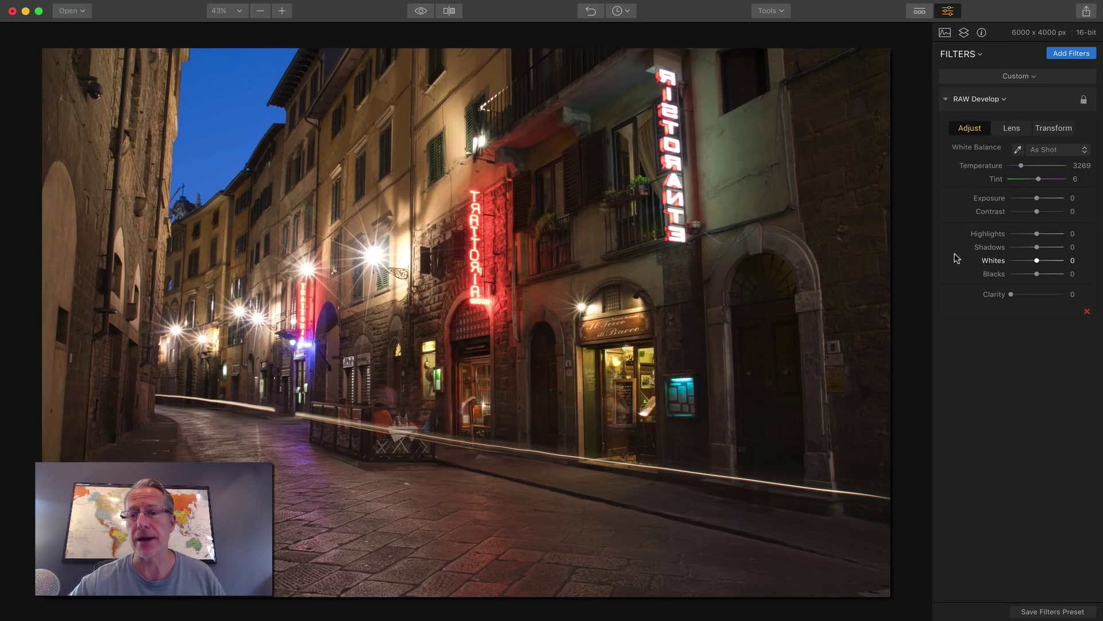
left_click_drag(1037, 197, 1039, 210)
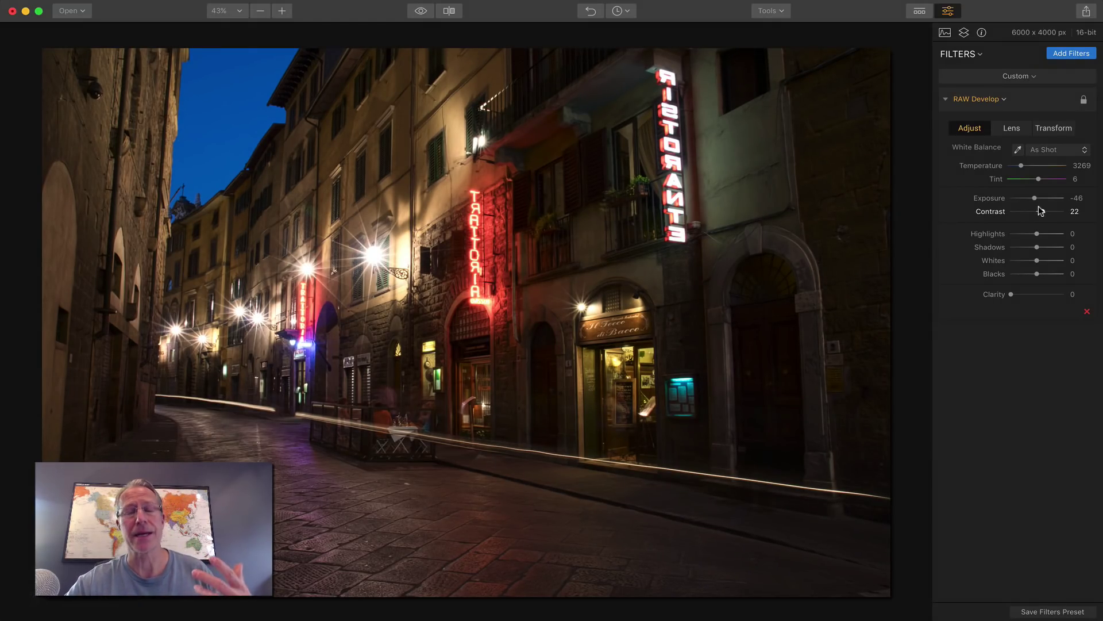
Set the RAW Develop lens Distortion correction to 4
left_click(1012, 128)
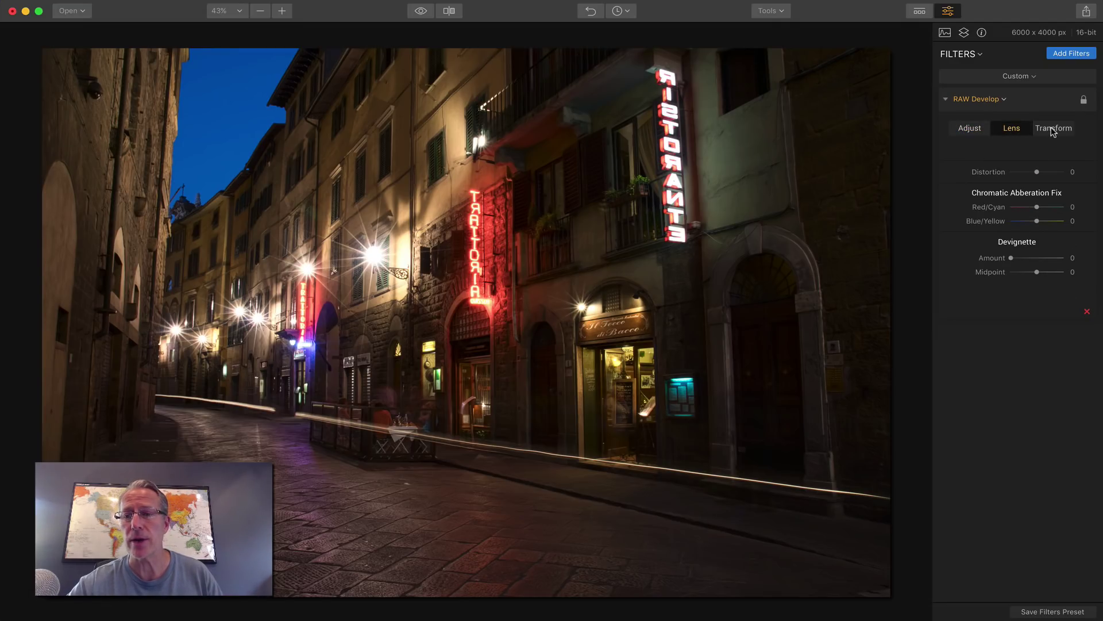
left_click(1053, 129)
left_click(1012, 129)
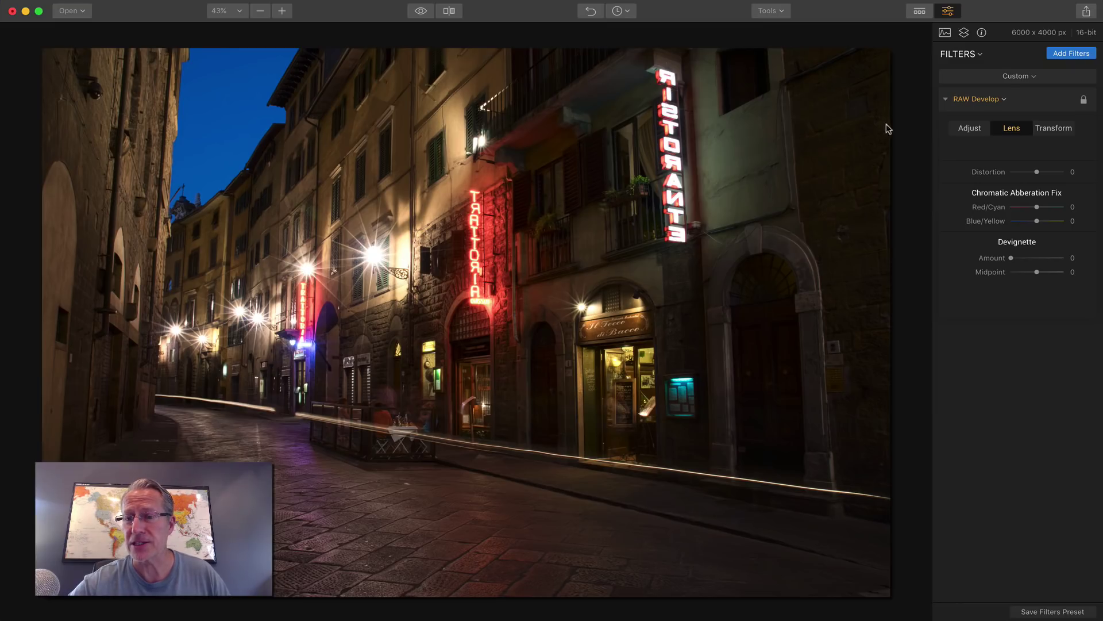
mouse_move(1039, 174)
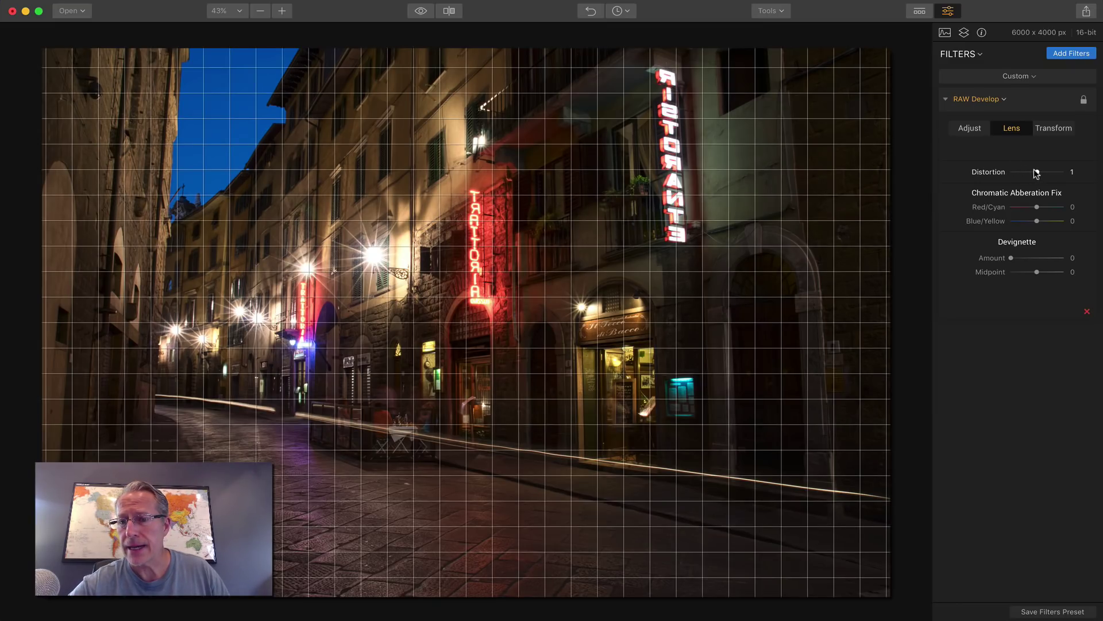
left_click_drag(1037, 174, 1037, 174)
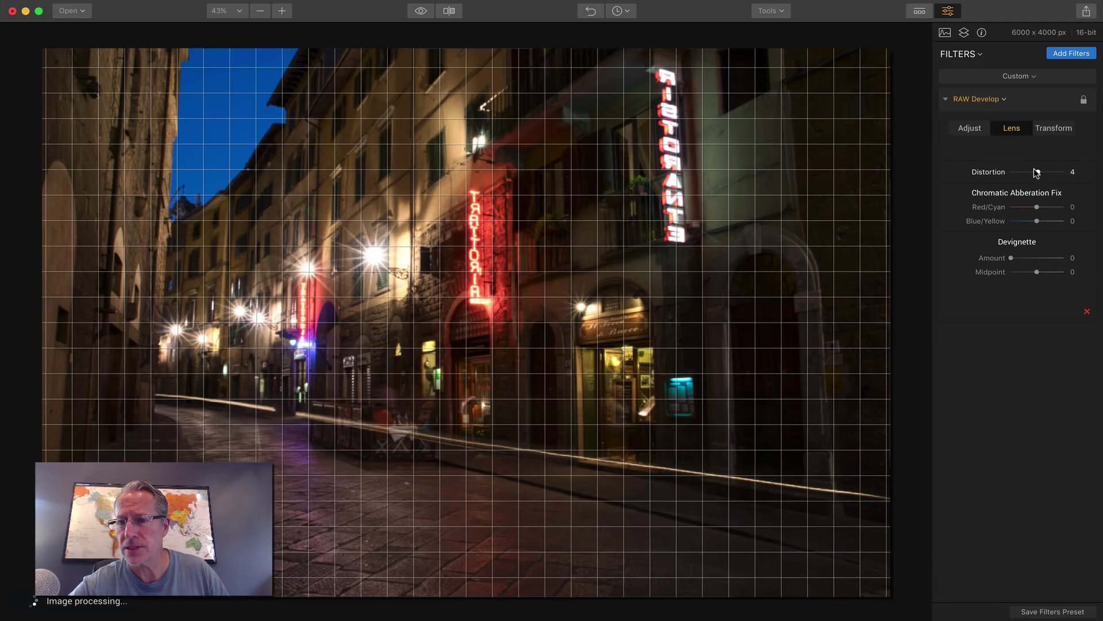
Correct the buildings' vertical perspective to -11 in the Transform settings
left_click(1043, 132)
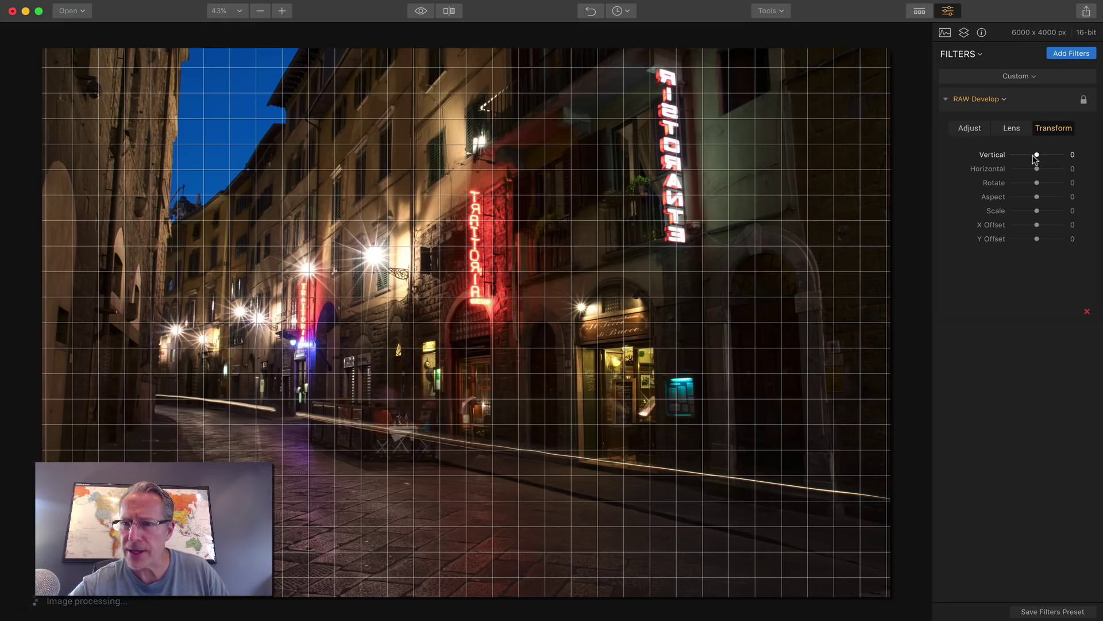
left_click(1032, 154)
left_click_drag(1031, 156, 1032, 157)
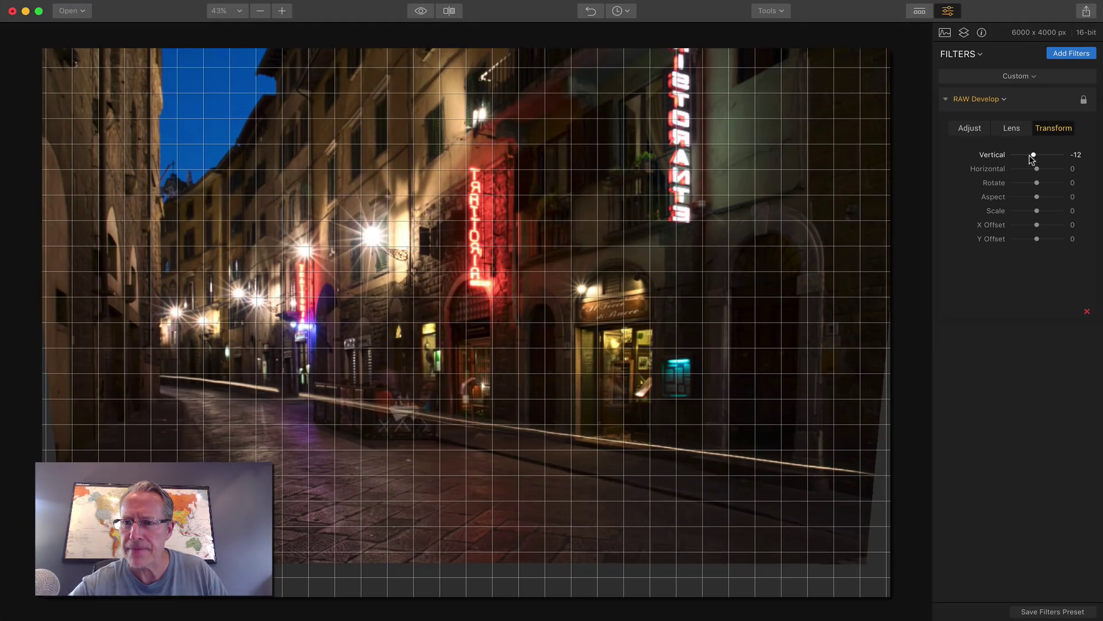
left_click_drag(1032, 159, 1032, 159)
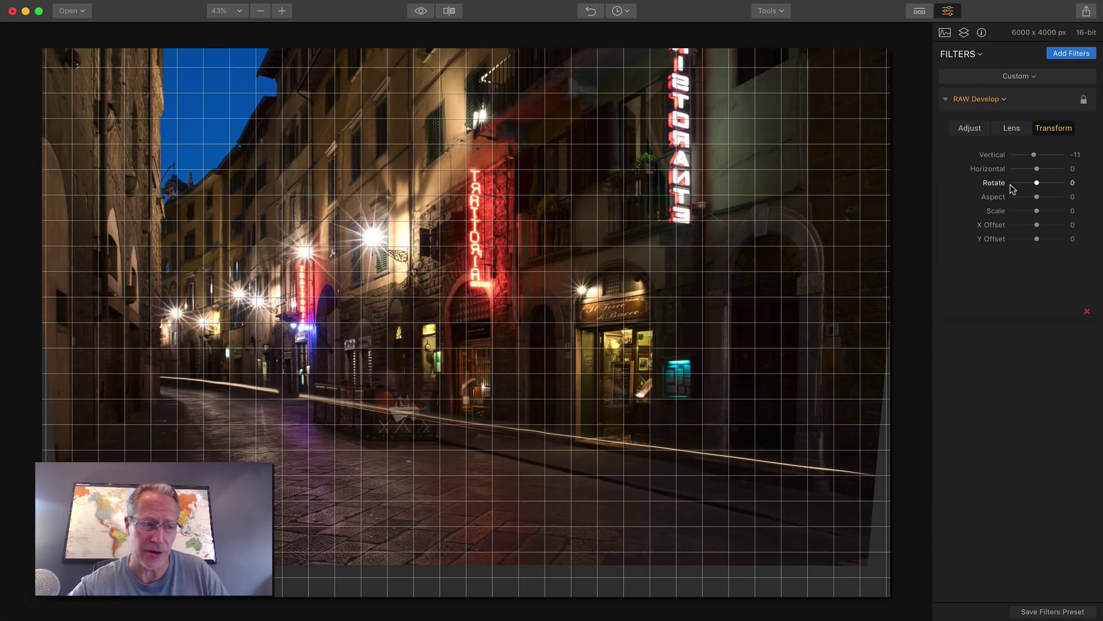
Set Aspect -32, Scale 40, X Offset 6 and Y Offset -29, then compare with the original
left_click_drag(1034, 196, 1023, 195)
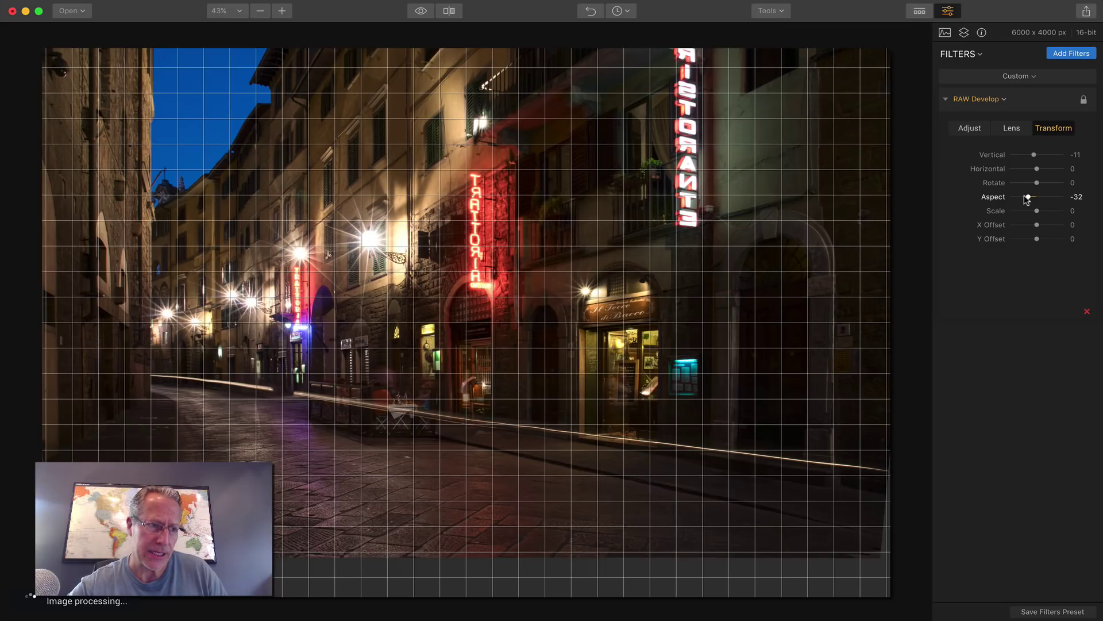
left_click_drag(1035, 211, 1044, 211)
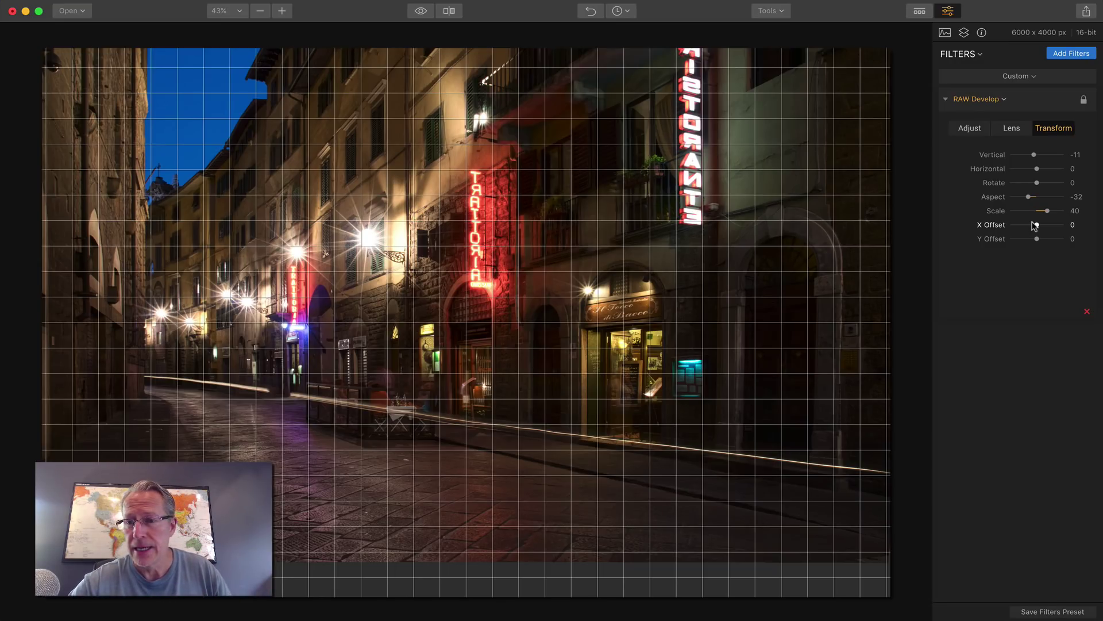
left_click_drag(1033, 221, 1027, 240)
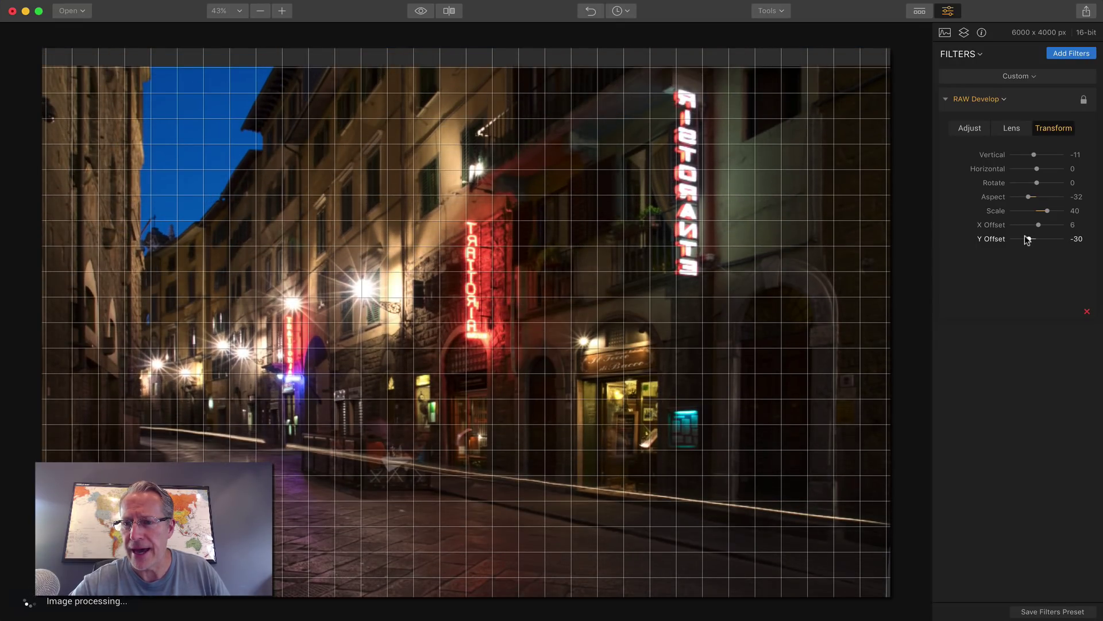
left_click_drag(1028, 241, 1027, 240)
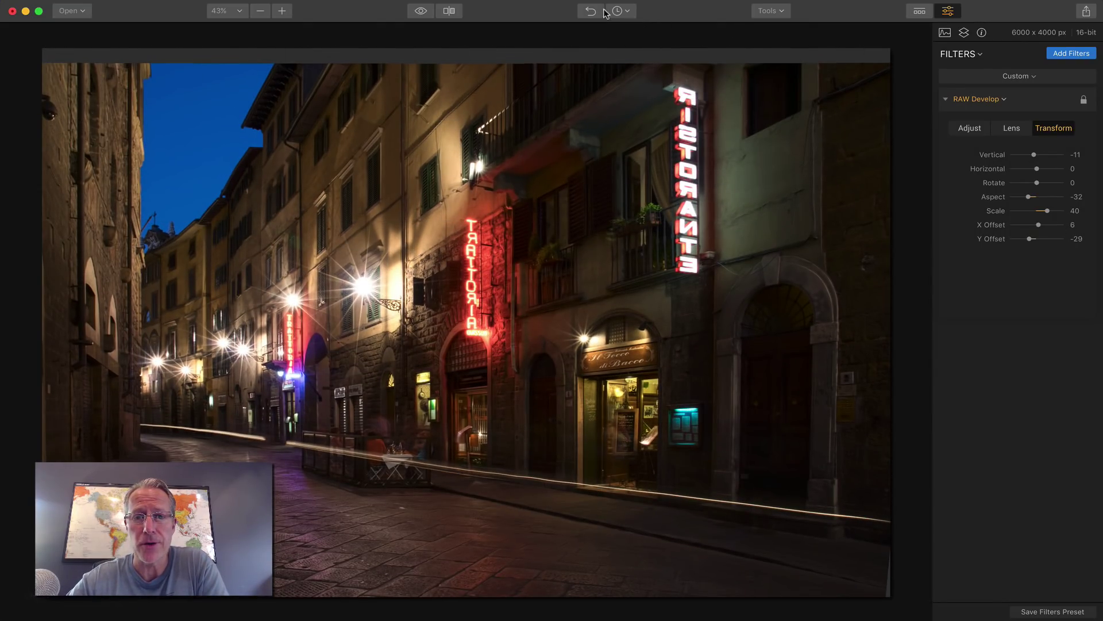
left_click(419, 12)
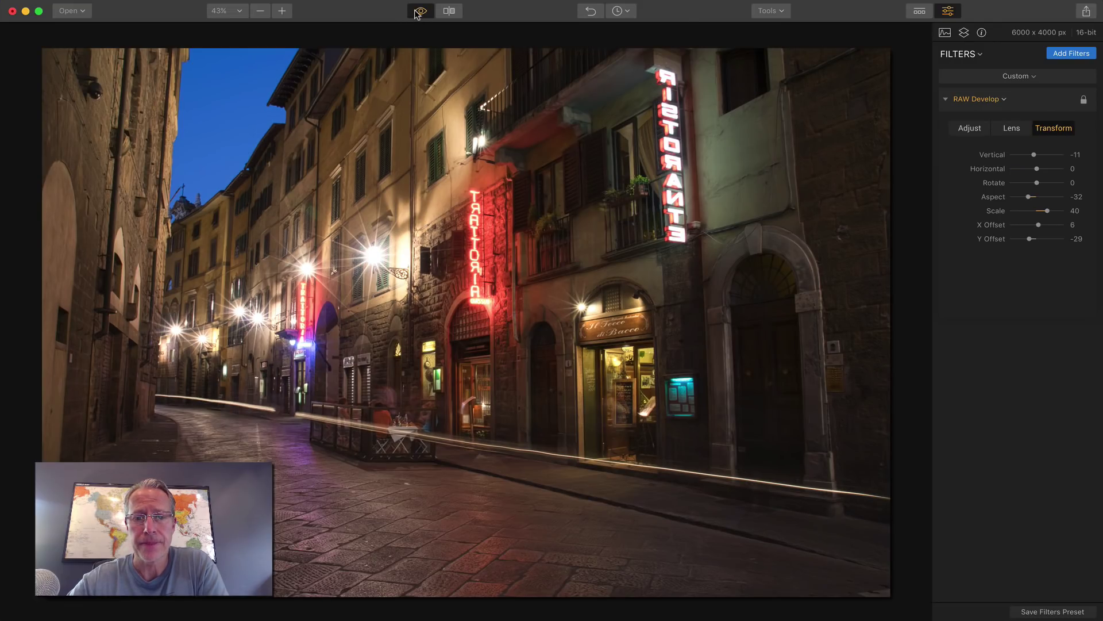
left_click(417, 13)
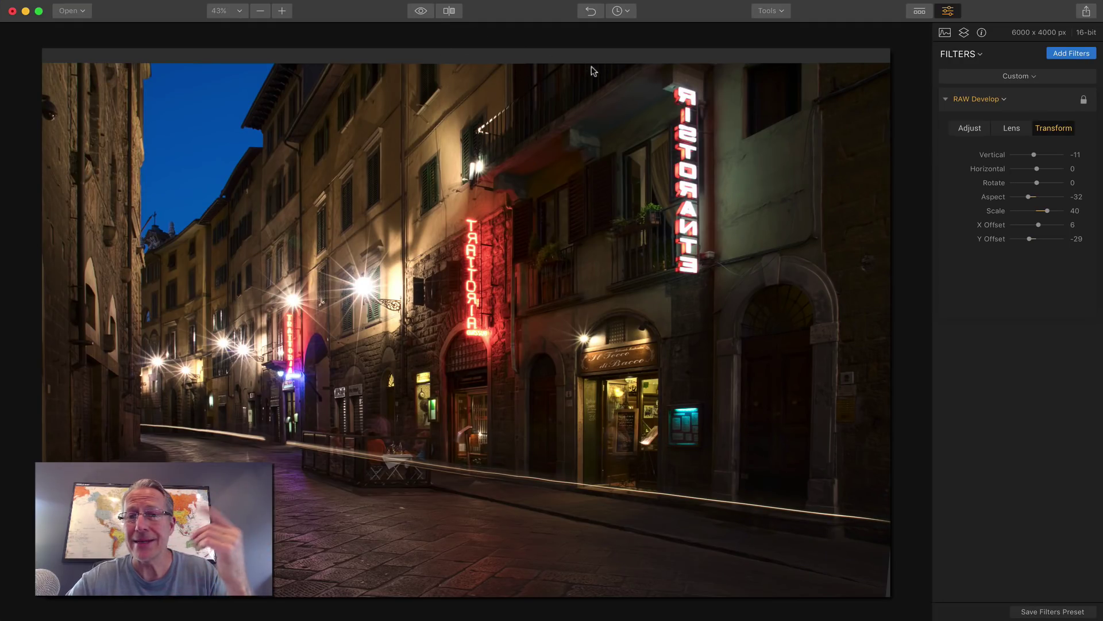
left_click(768, 12)
Crop the empty top strip to 6000 x 3876, trying a horizontal flip and reverting it
left_click(773, 30)
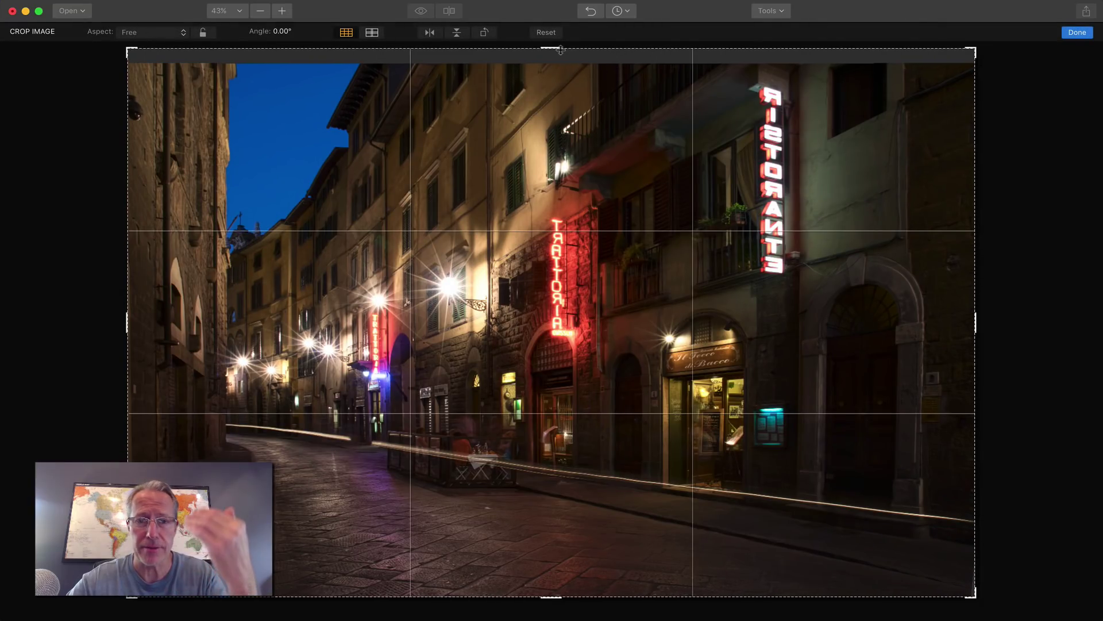
left_click_drag(557, 50, 559, 58)
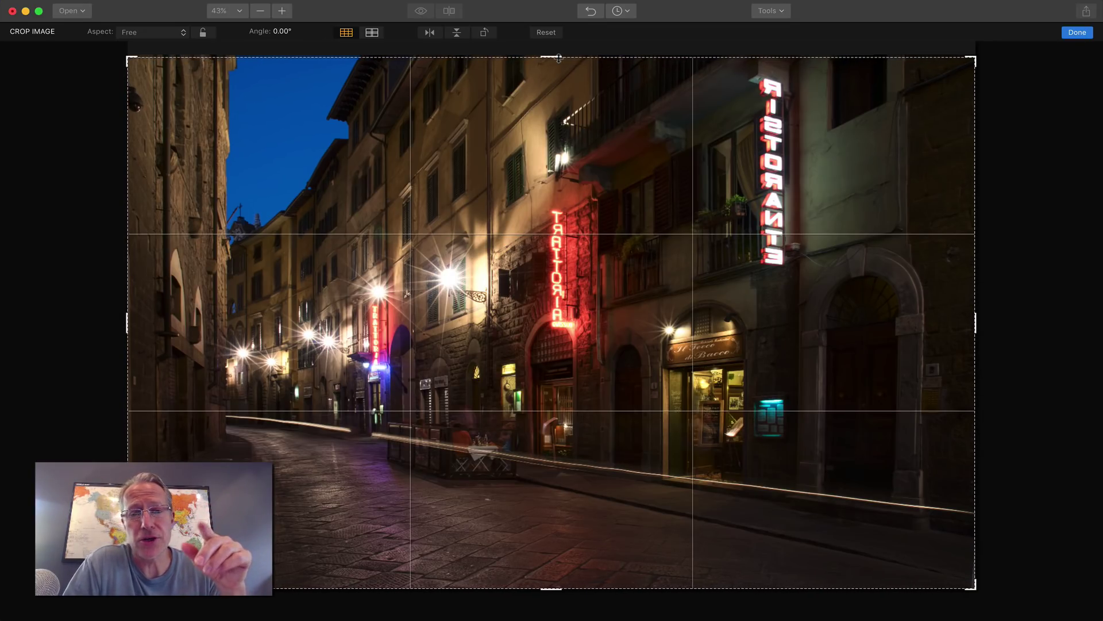
left_click(422, 33)
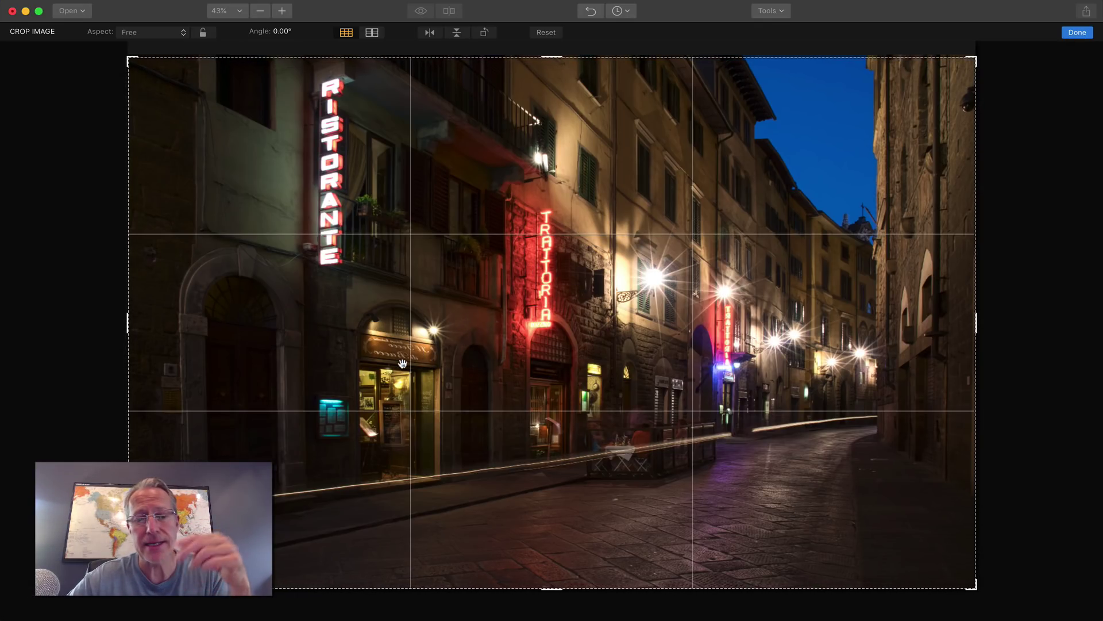
left_click(430, 32)
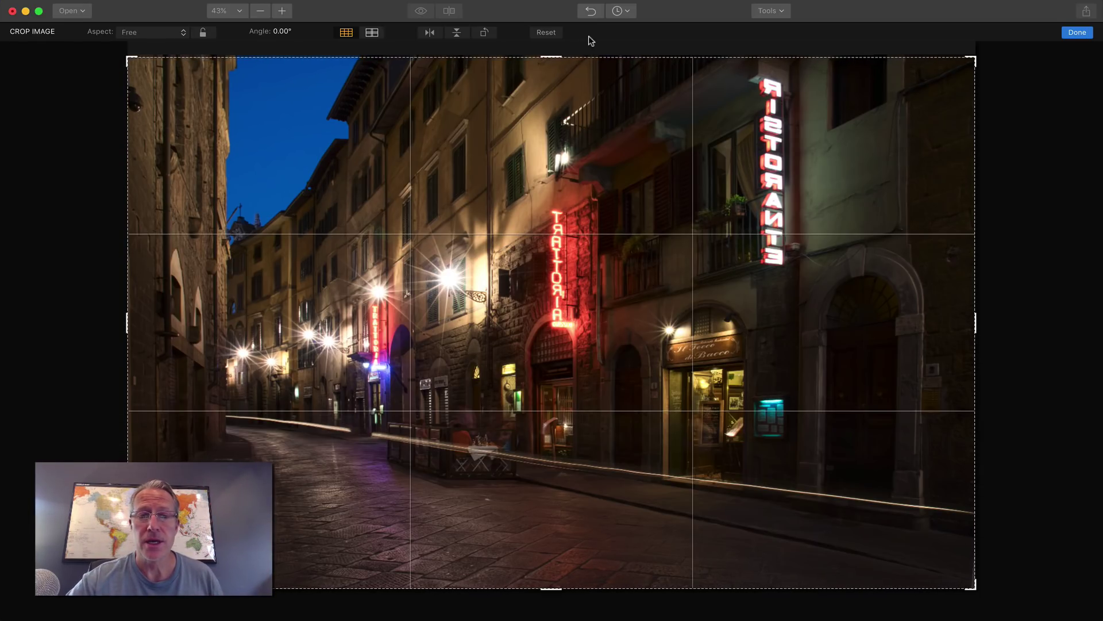
left_click(432, 36)
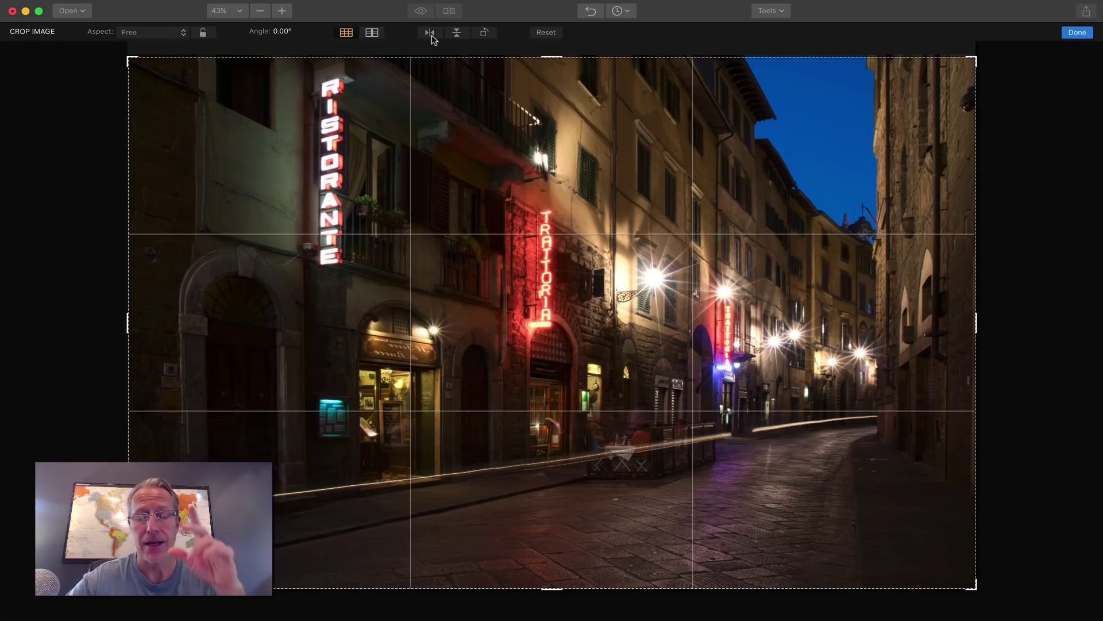
left_click(433, 36)
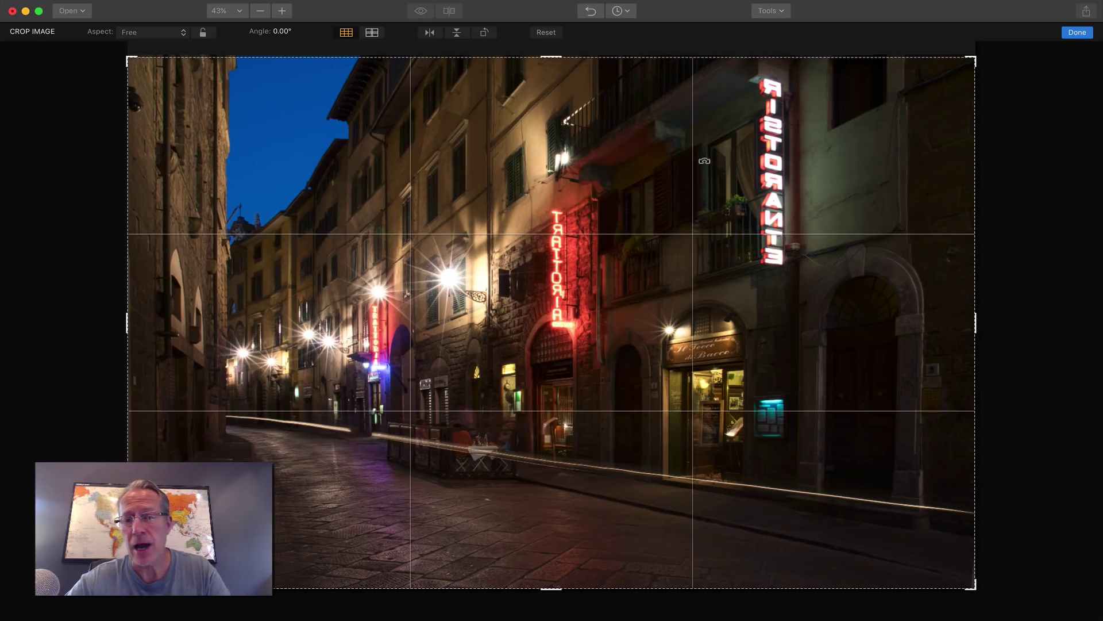
left_click(1078, 34)
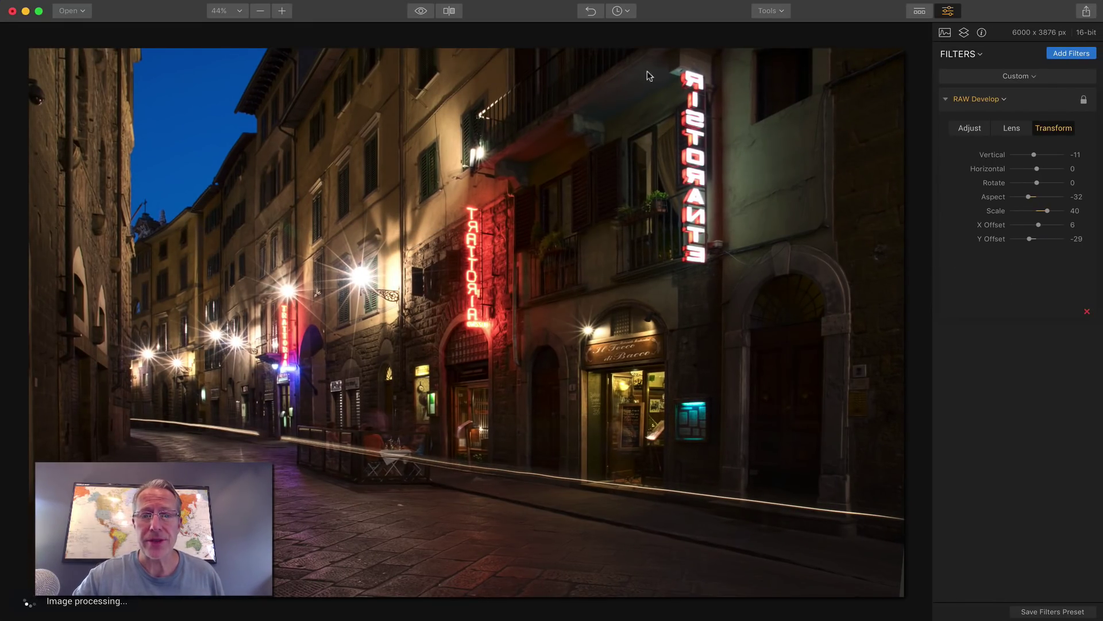
left_click(421, 12)
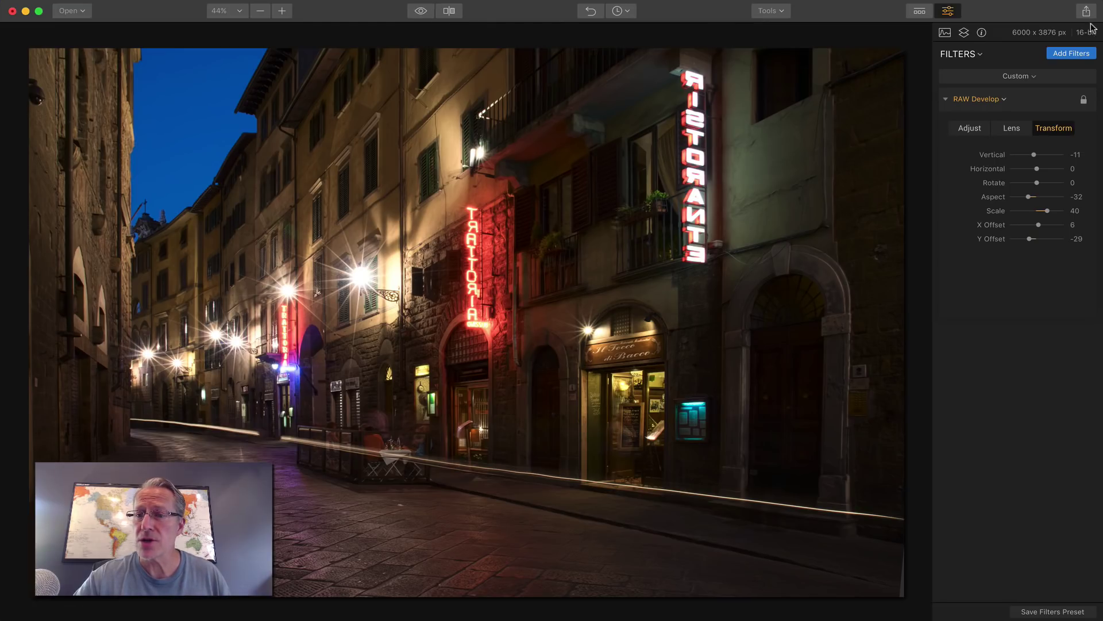
Add a Dodge & Burn filter to the street photo
left_click(1074, 53)
mouse_move(831, 271)
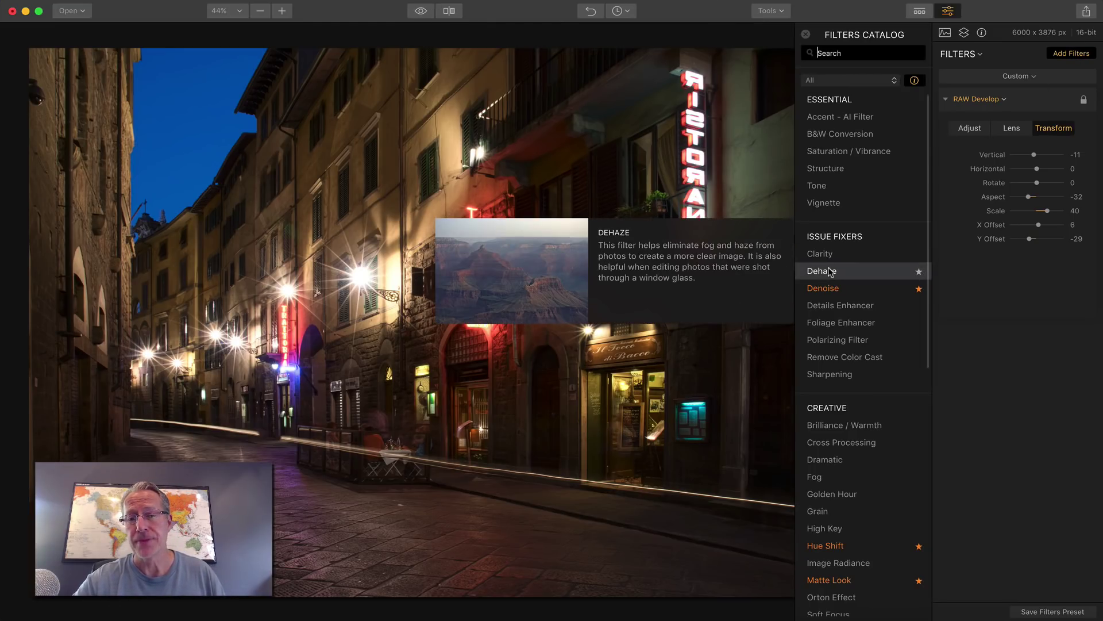
scroll(916, 380, "down", 9)
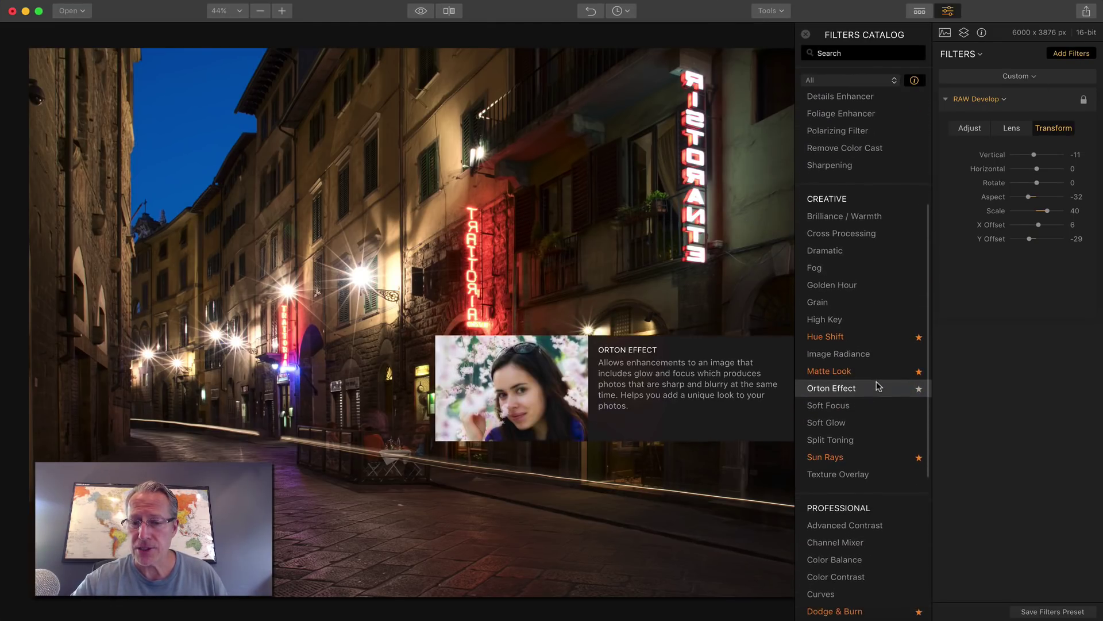
left_click(873, 495)
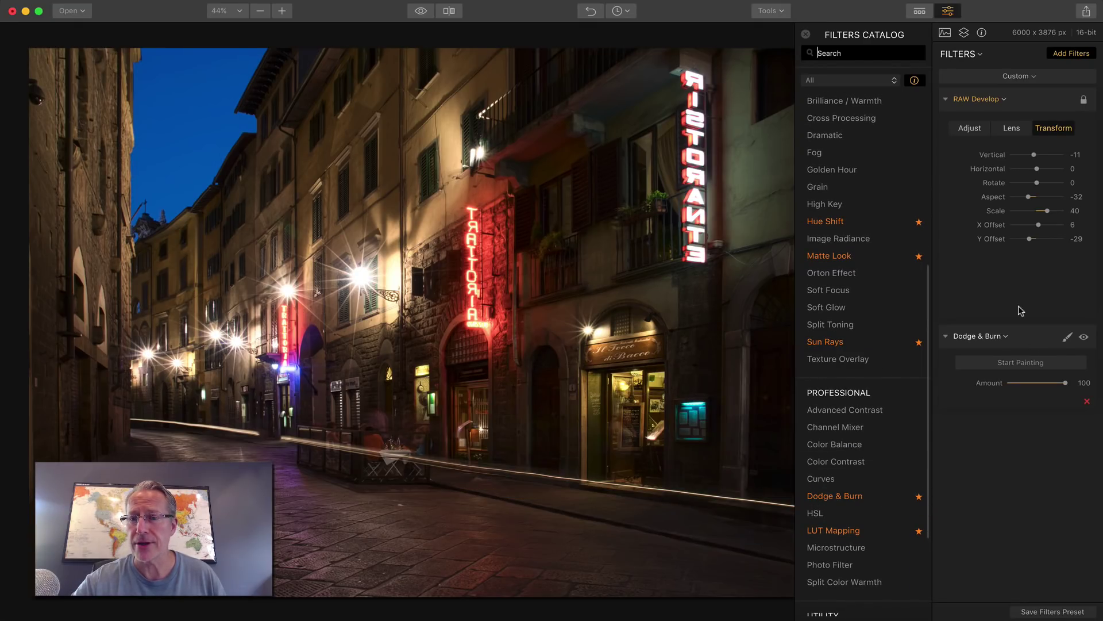
left_click(807, 35)
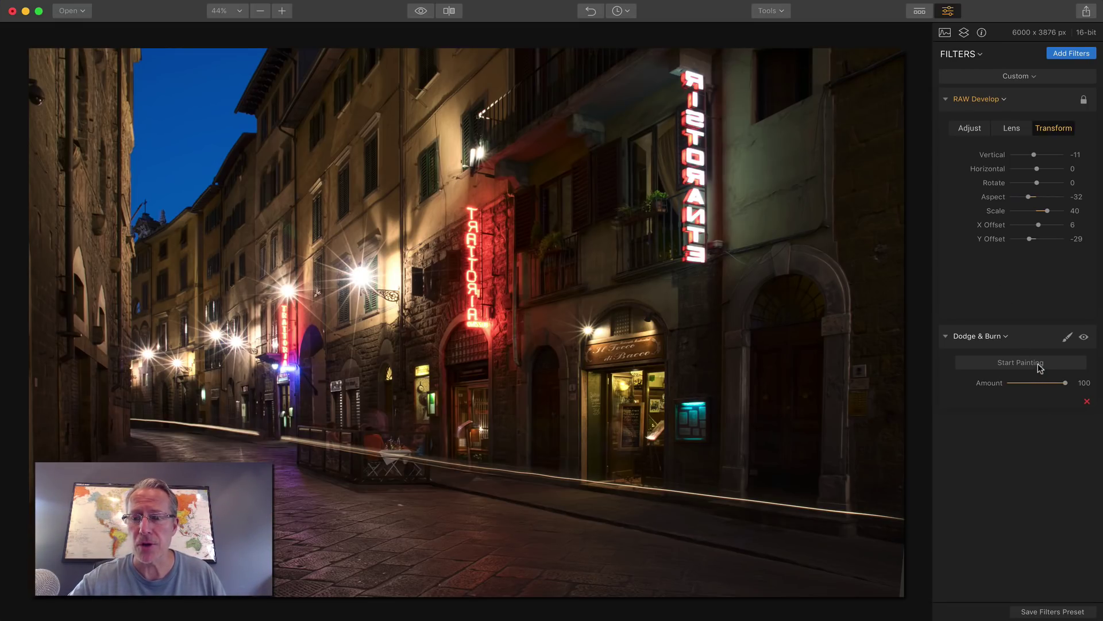
Darken the street foreground with a 30%-strength Darken brush
left_click(1020, 366)
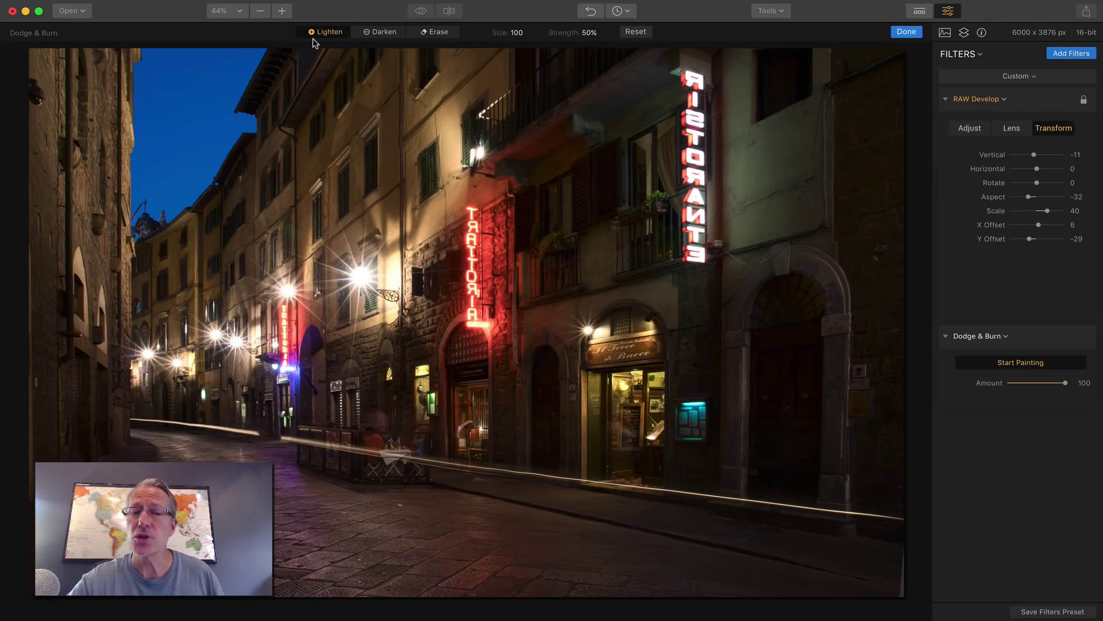
left_click(372, 32)
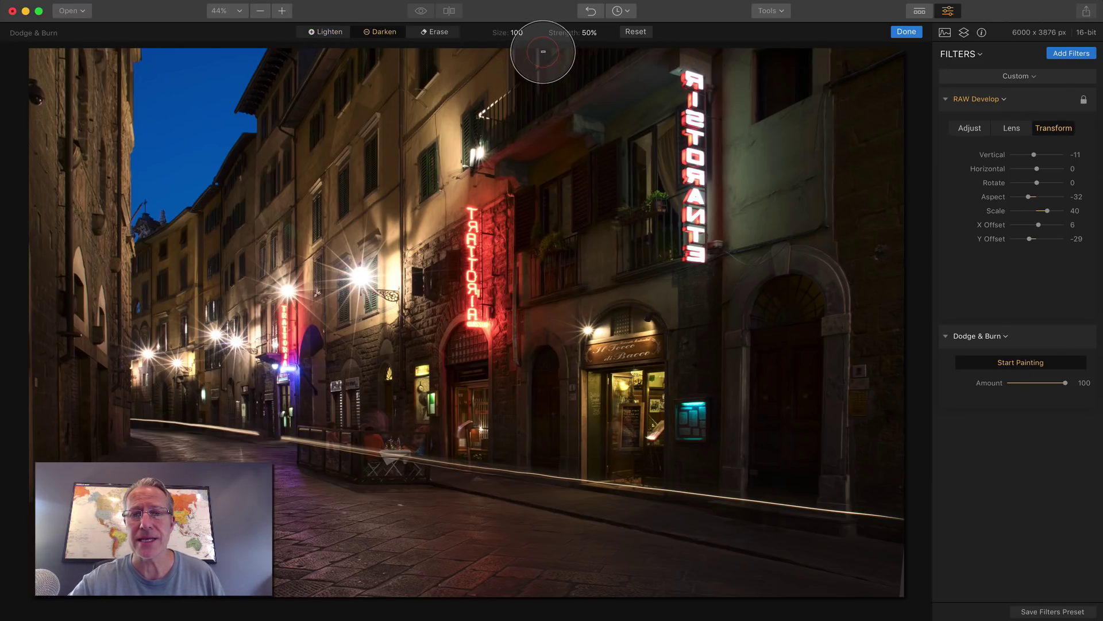
left_click(591, 34)
left_click_drag(593, 51, 581, 52)
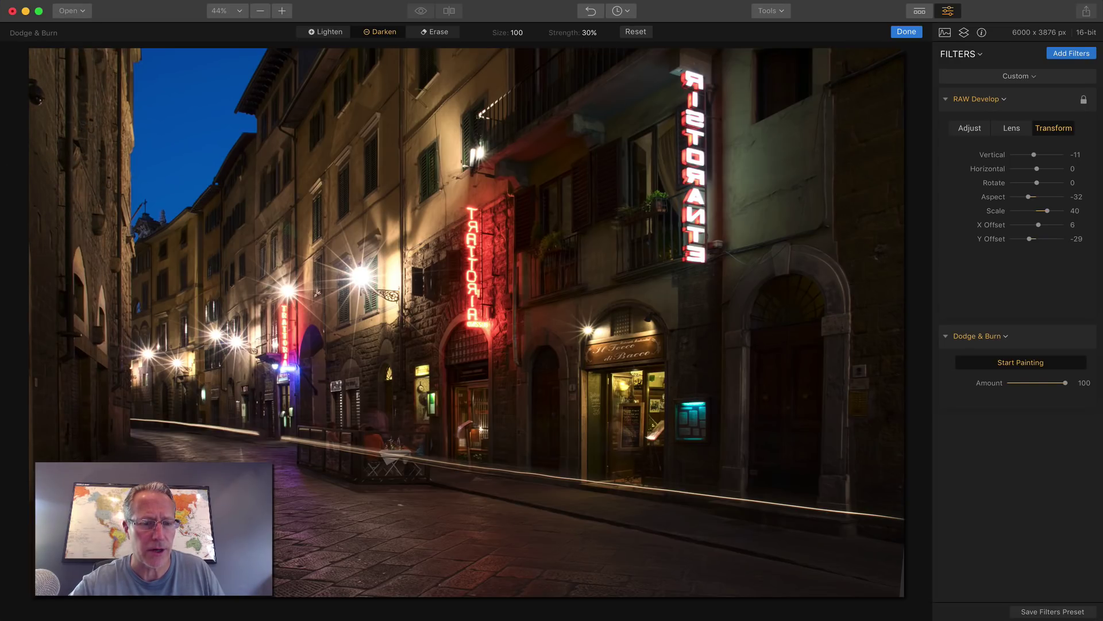
left_click_drag(391, 529, 404, 500)
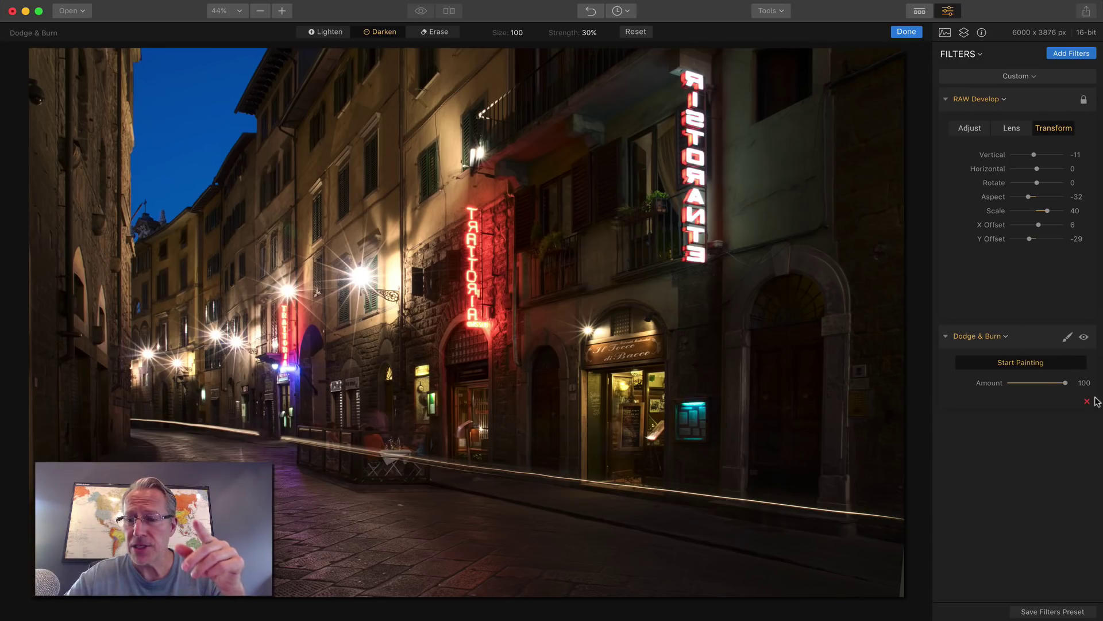
Compare the effect on and off, then lighten the right doorway and street cobbles
left_click(1082, 337)
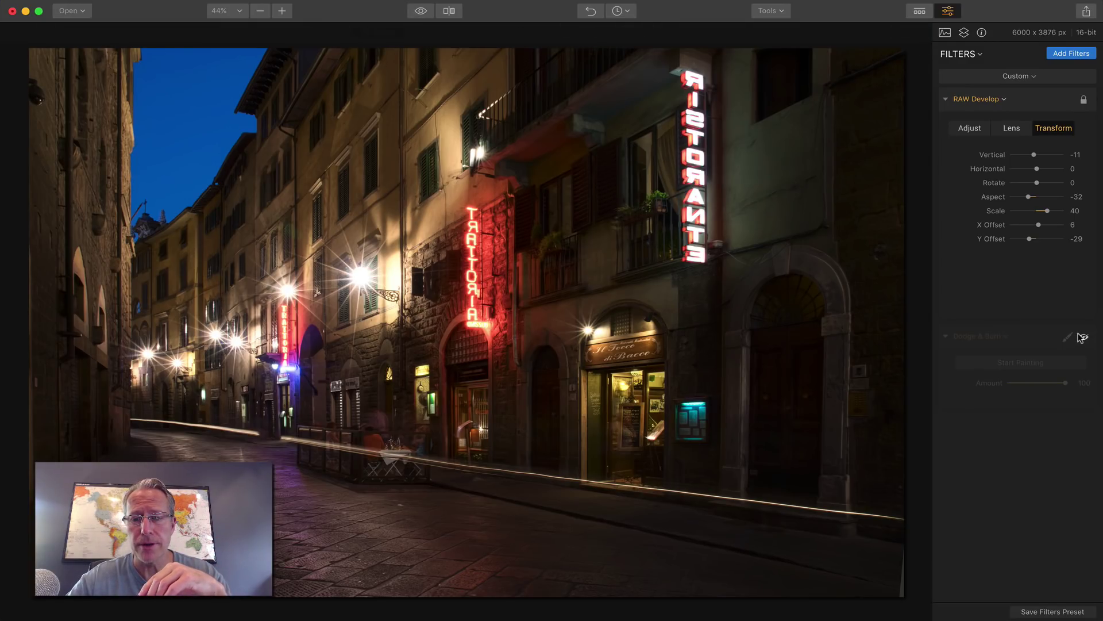
left_click(1083, 337)
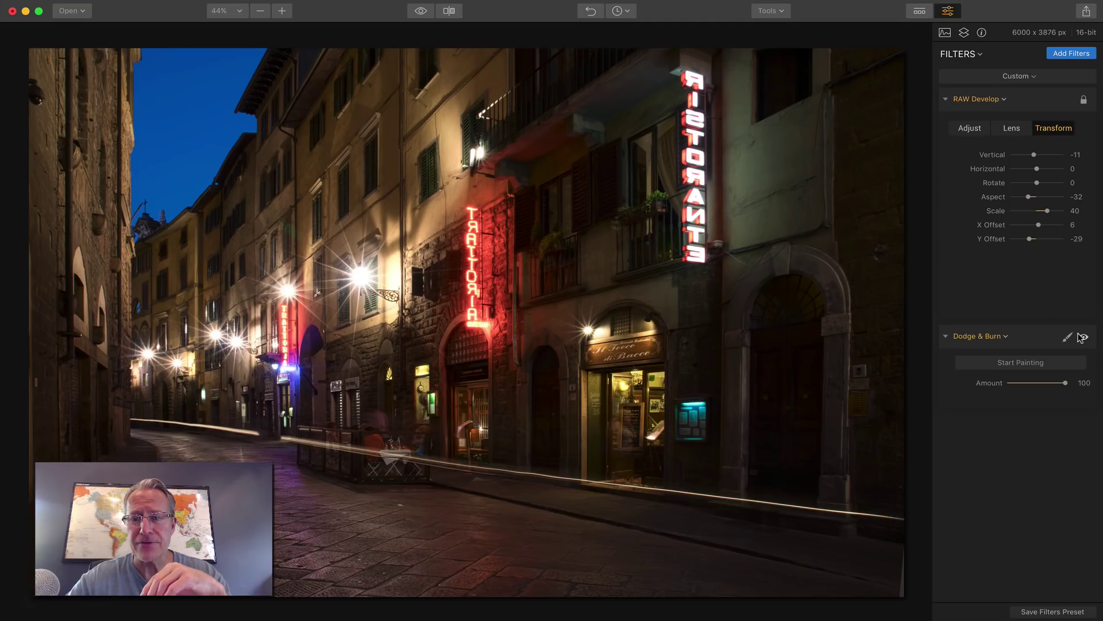
left_click(1082, 337)
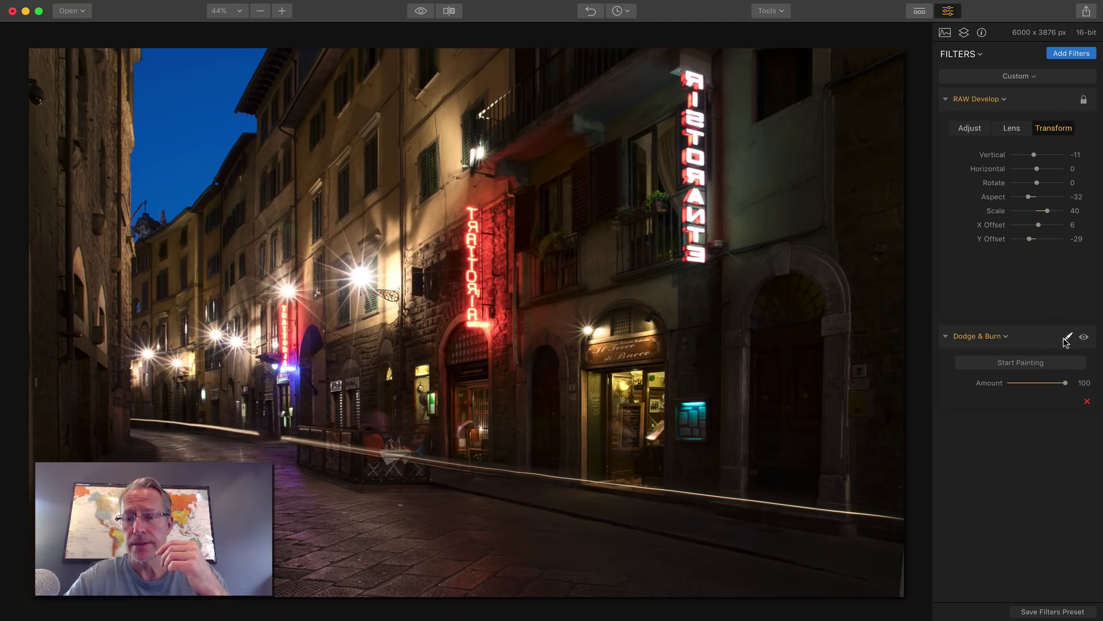
left_click(1066, 340)
left_click(1041, 342)
left_click(1028, 366)
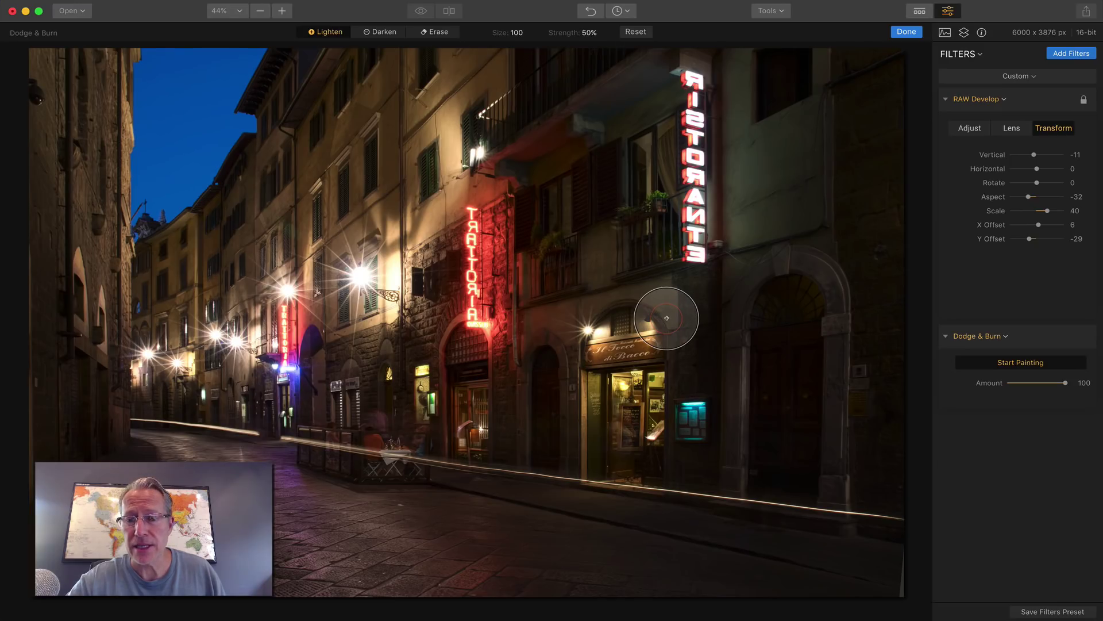
mouse_move(787, 380)
left_mouse_down()
mouse_move(779, 443)
mouse_move(786, 349)
mouse_move(781, 448)
mouse_move(790, 370)
mouse_move(783, 438)
mouse_move(782, 316)
mouse_move(781, 463)
left_mouse_up()
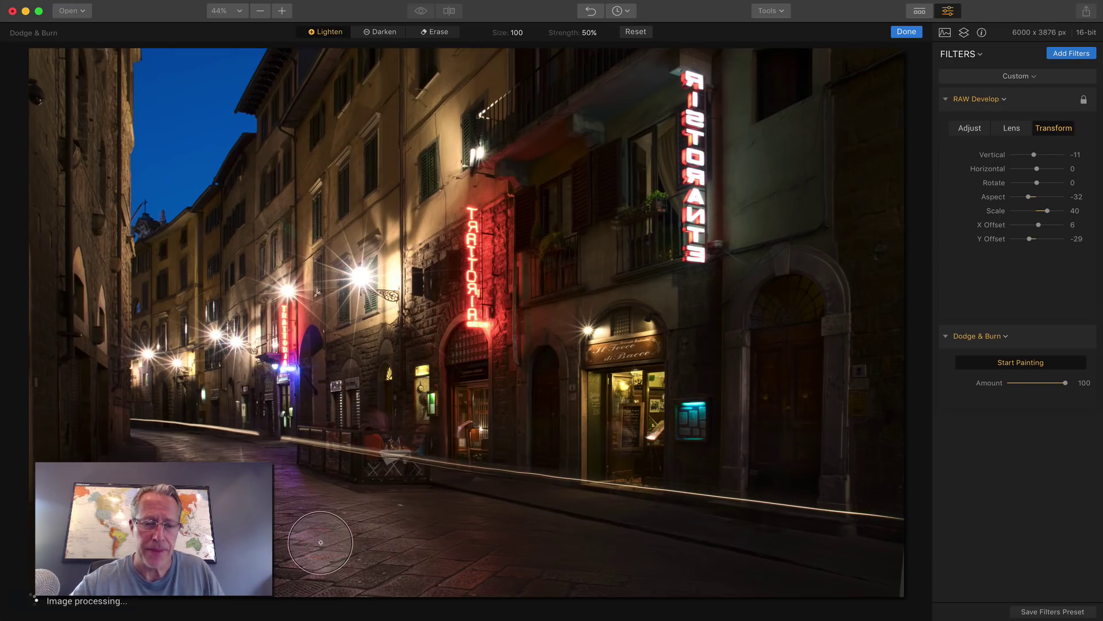
mouse_move(345, 545)
left_mouse_down()
mouse_move(307, 572)
mouse_move(219, 469)
mouse_move(165, 427)
mouse_move(370, 576)
mouse_move(251, 568)
mouse_move(264, 582)
mouse_move(288, 509)
mouse_move(367, 550)
mouse_move(400, 588)
left_mouse_up()
Darken the lower street and road with an 81%-strength brush and finish painting
left_click(383, 32)
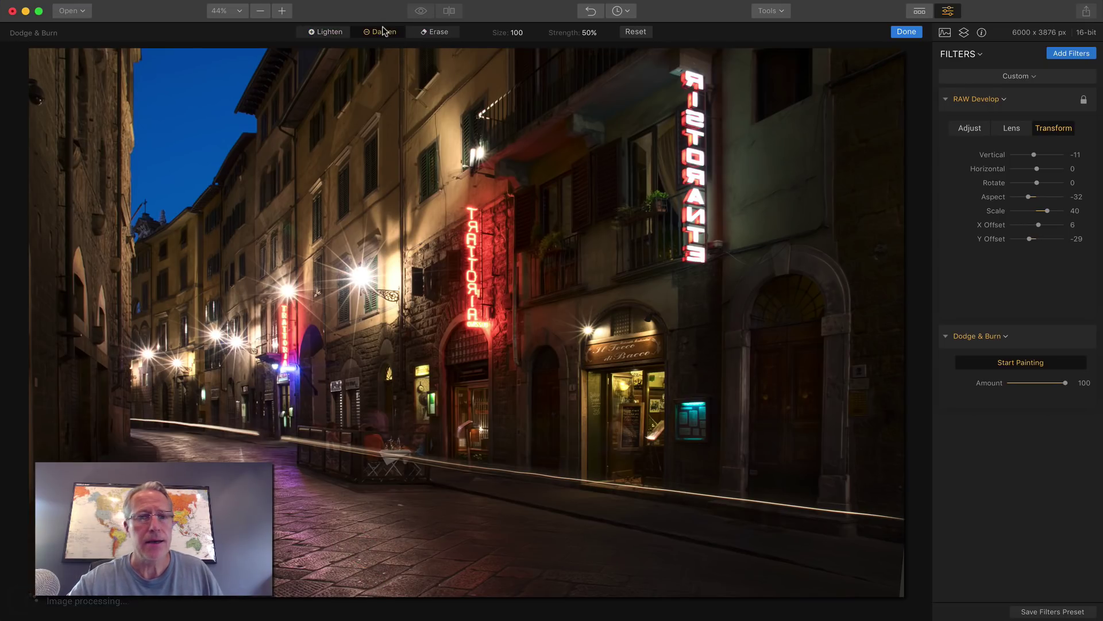
left_click(591, 33)
left_click_drag(592, 51, 608, 50)
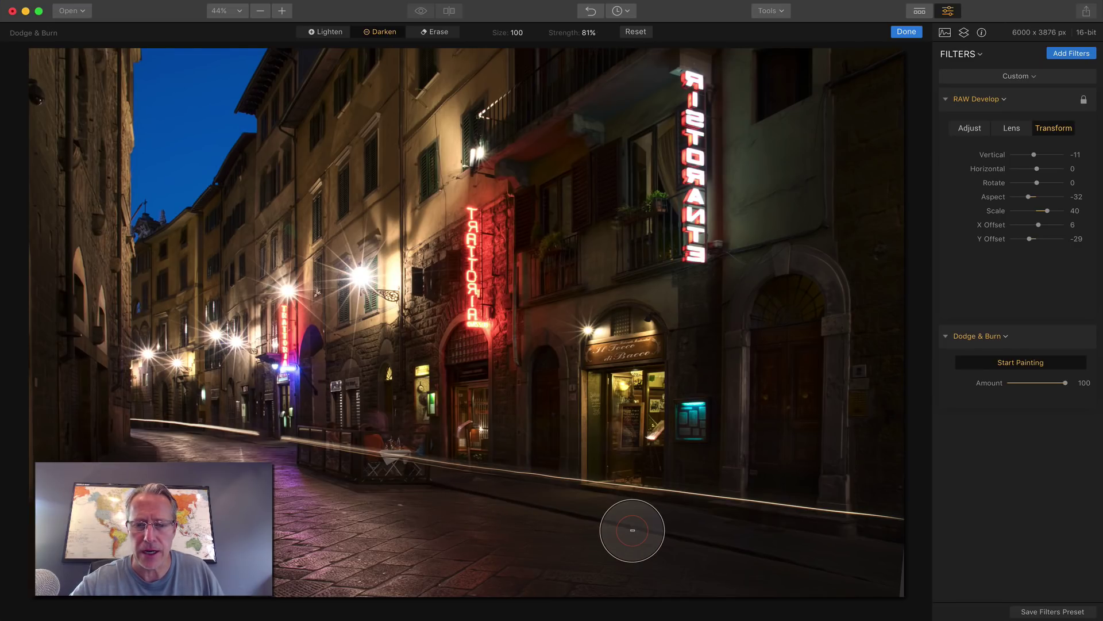
mouse_move(752, 556)
left_mouse_down()
mouse_move(872, 564)
mouse_move(661, 586)
mouse_move(580, 545)
mouse_move(492, 527)
mouse_move(573, 610)
left_mouse_up()
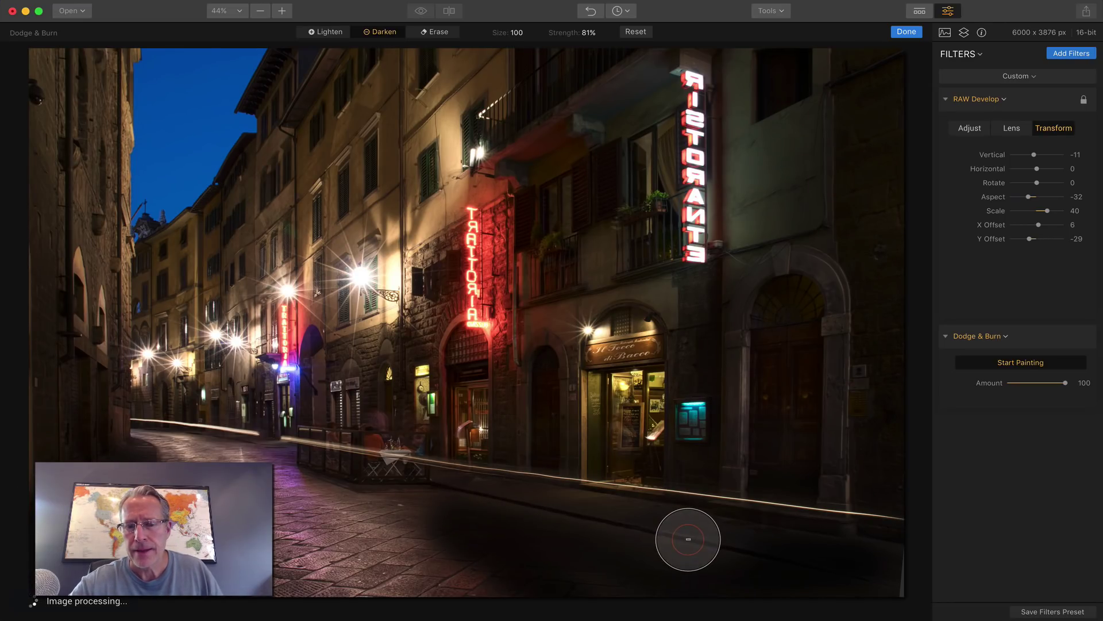
left_click(908, 34)
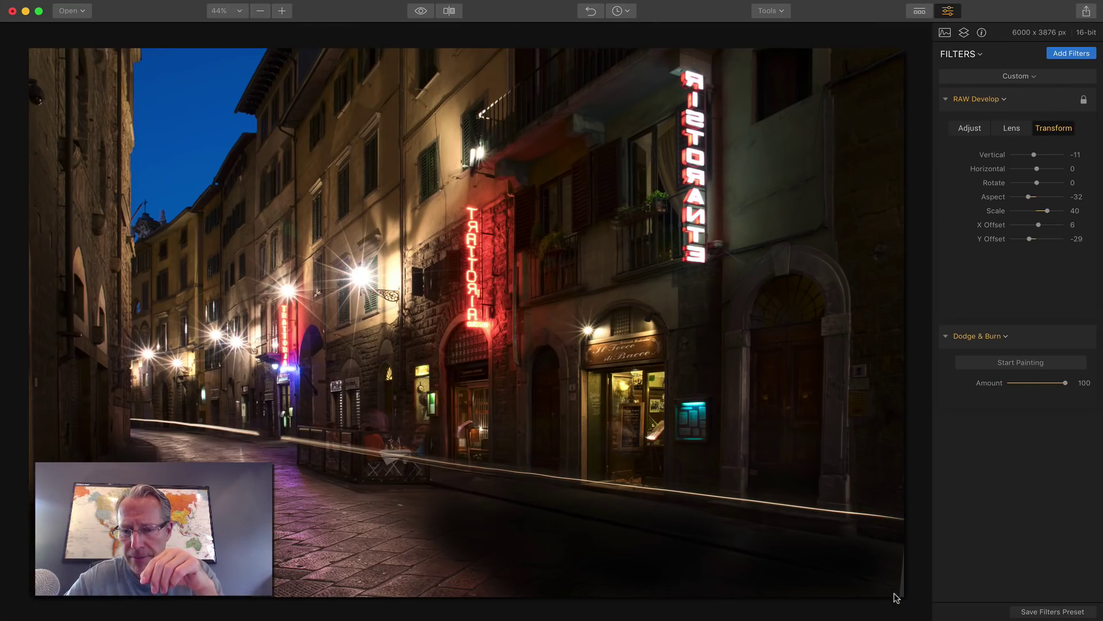
Crop a sliver off the street photo's right edge
left_click(773, 10)
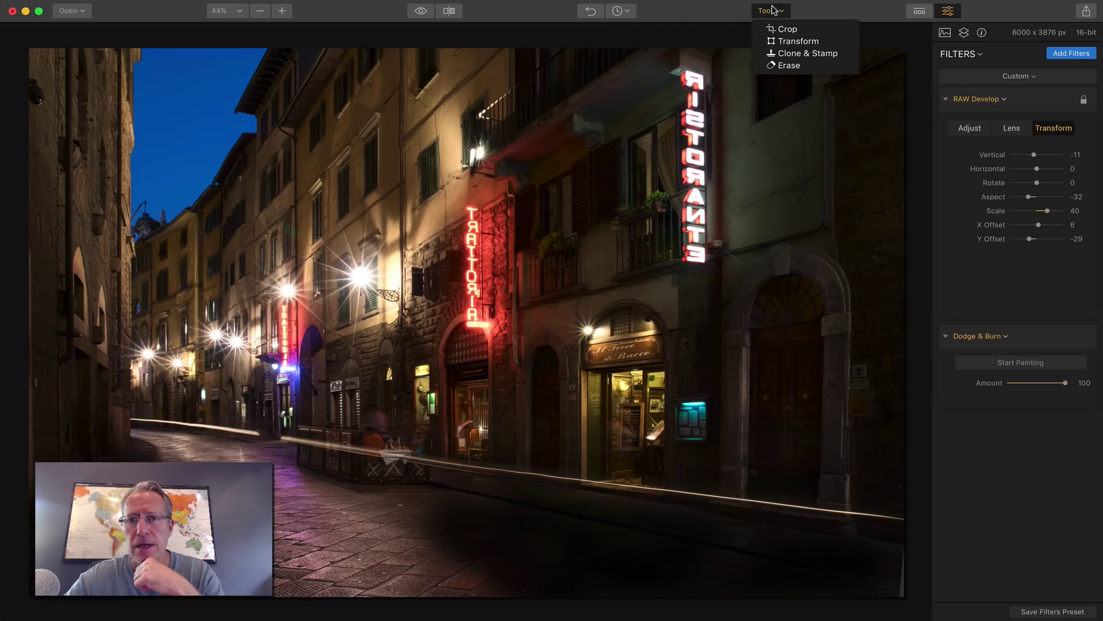
left_click(782, 29)
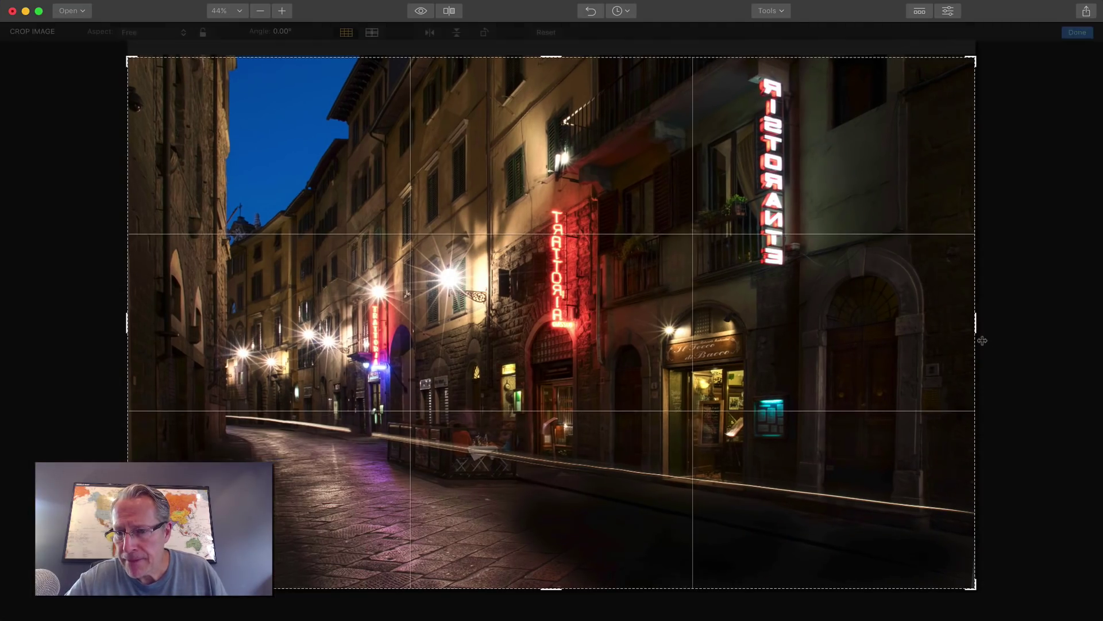
left_click_drag(976, 328, 972, 326)
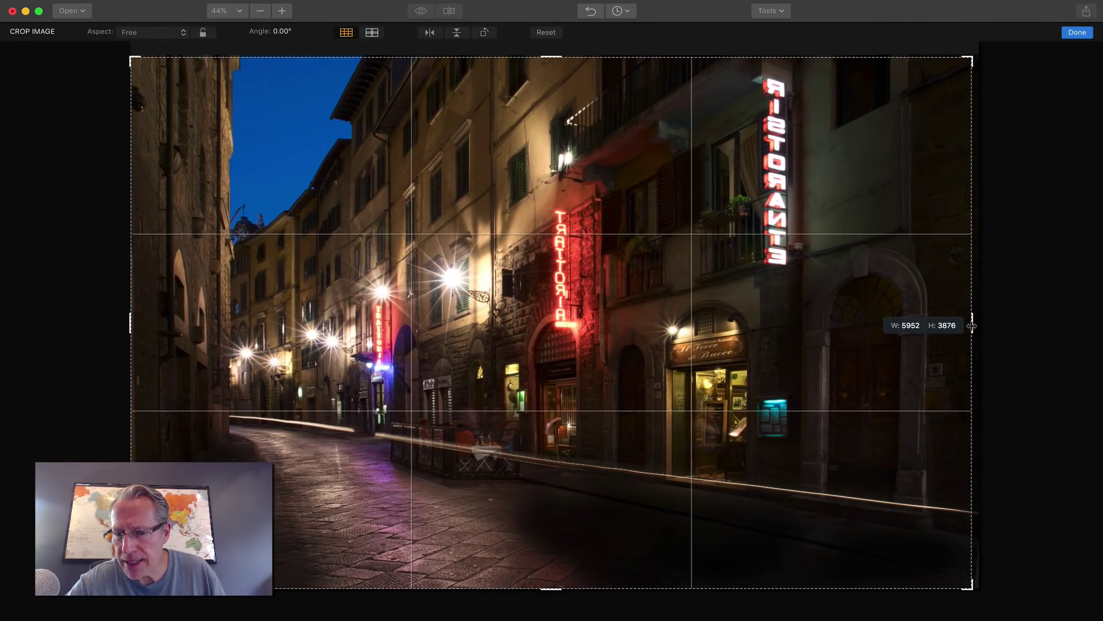
left_click(1079, 32)
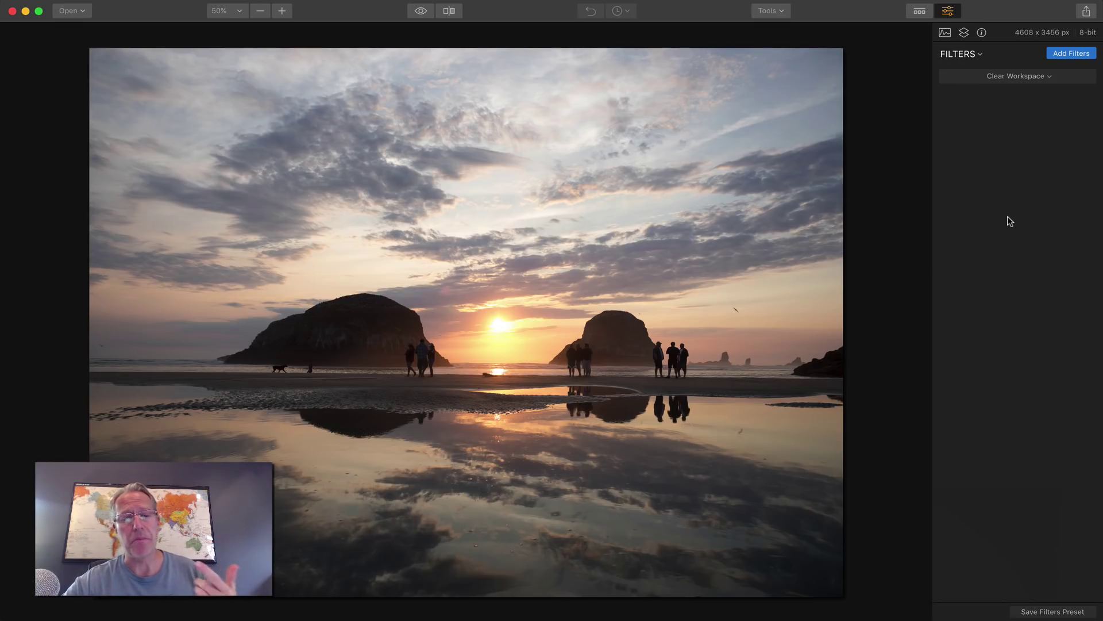
Add the LUT Mapping and Matte Look filters to the beach sunset from the Filters Catalog
left_click(1071, 52)
scroll(867, 338, "down", 10)
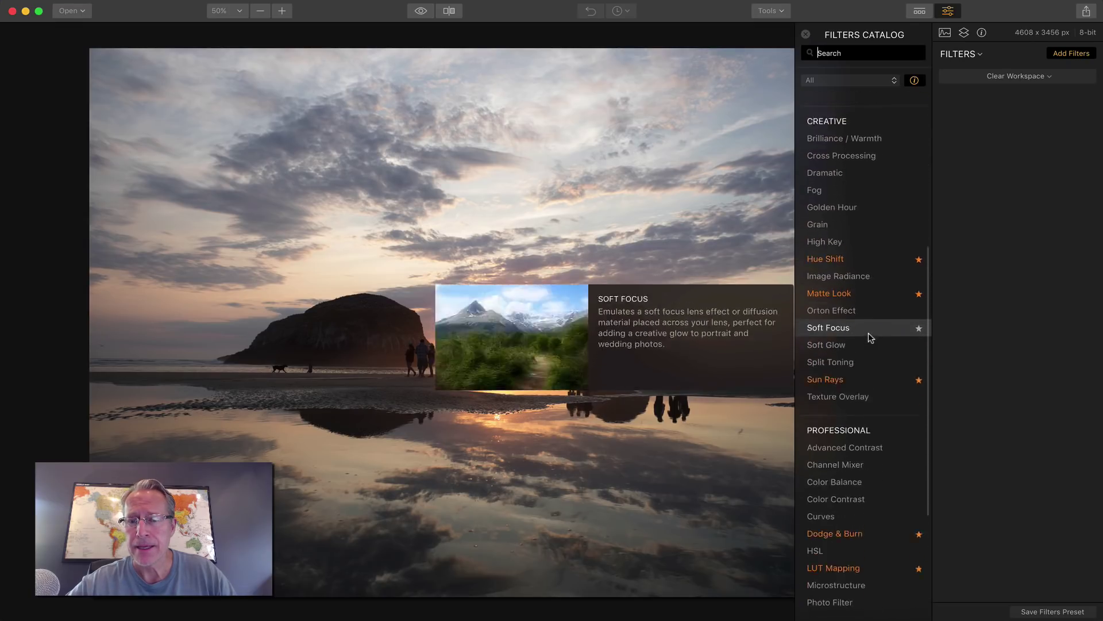
left_click(869, 427)
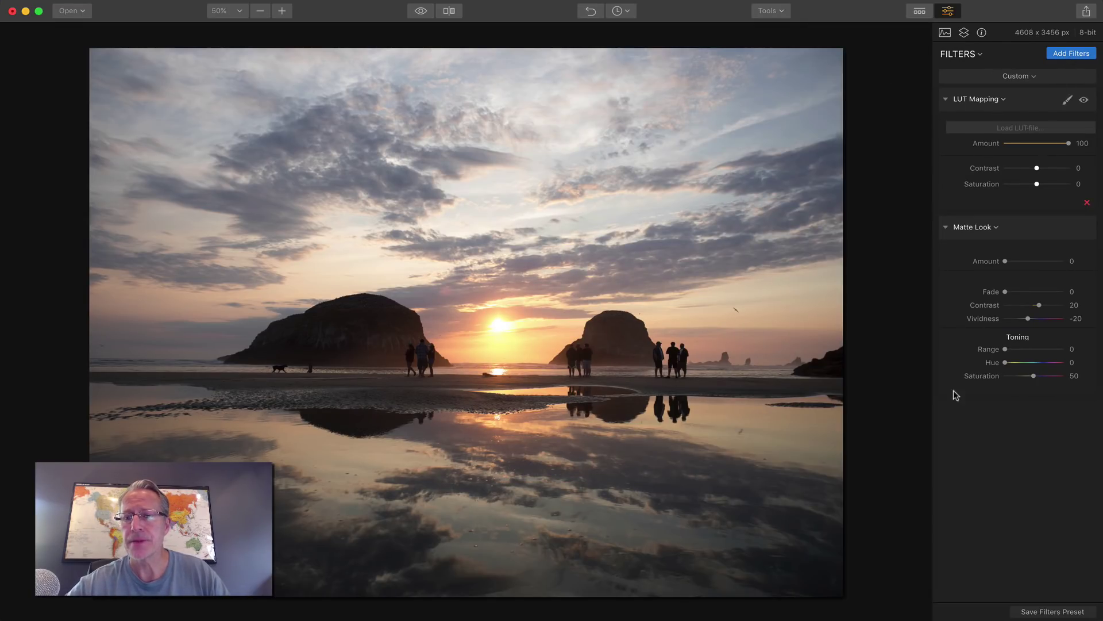
left_click(1071, 53)
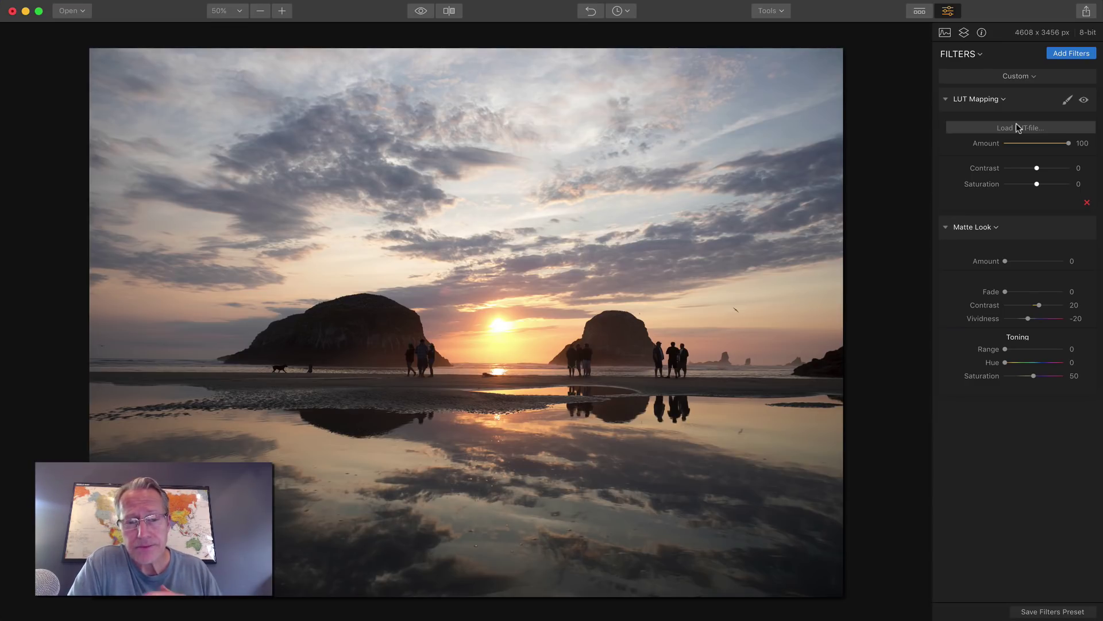
Load the FGCineTealOrange1.cube LUT, then try FGCineCold.cube instead
left_click(1016, 126)
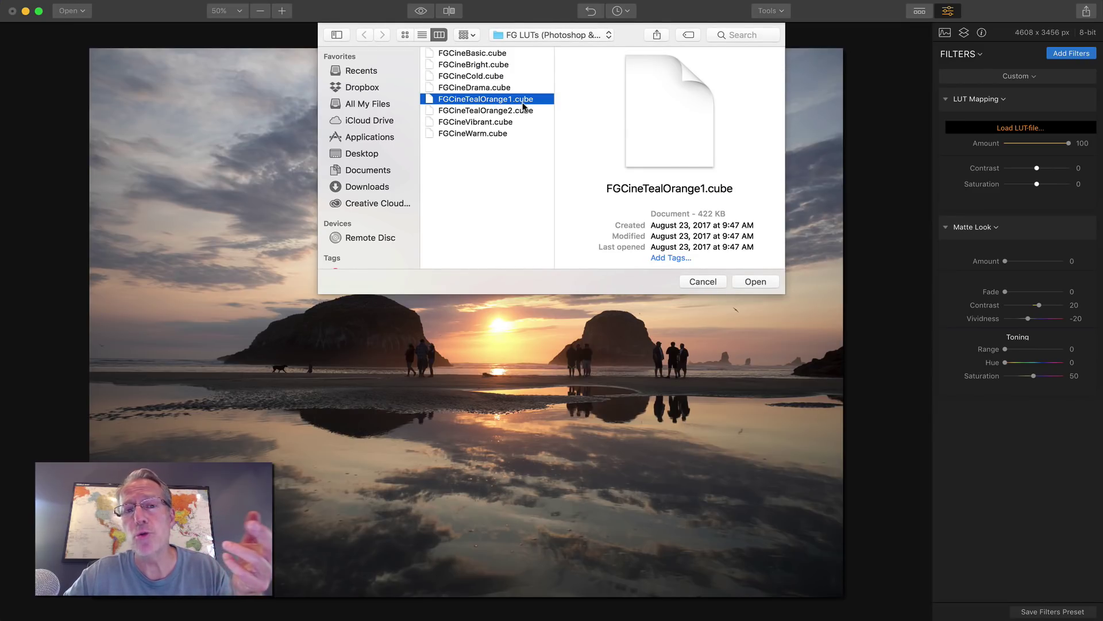
left_click(762, 283)
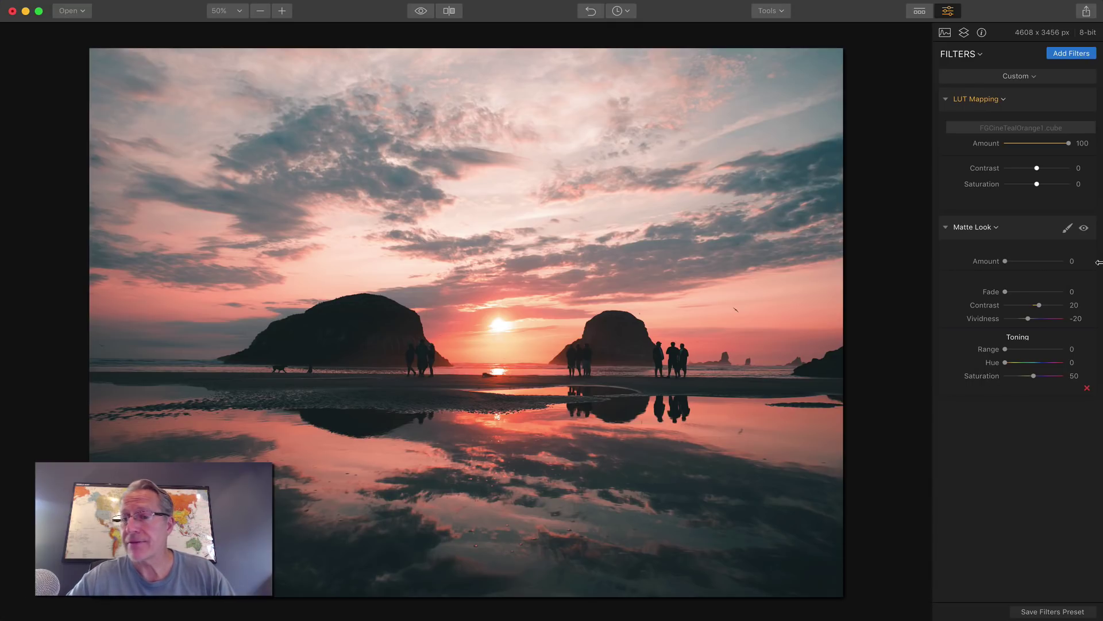
left_click(1012, 129)
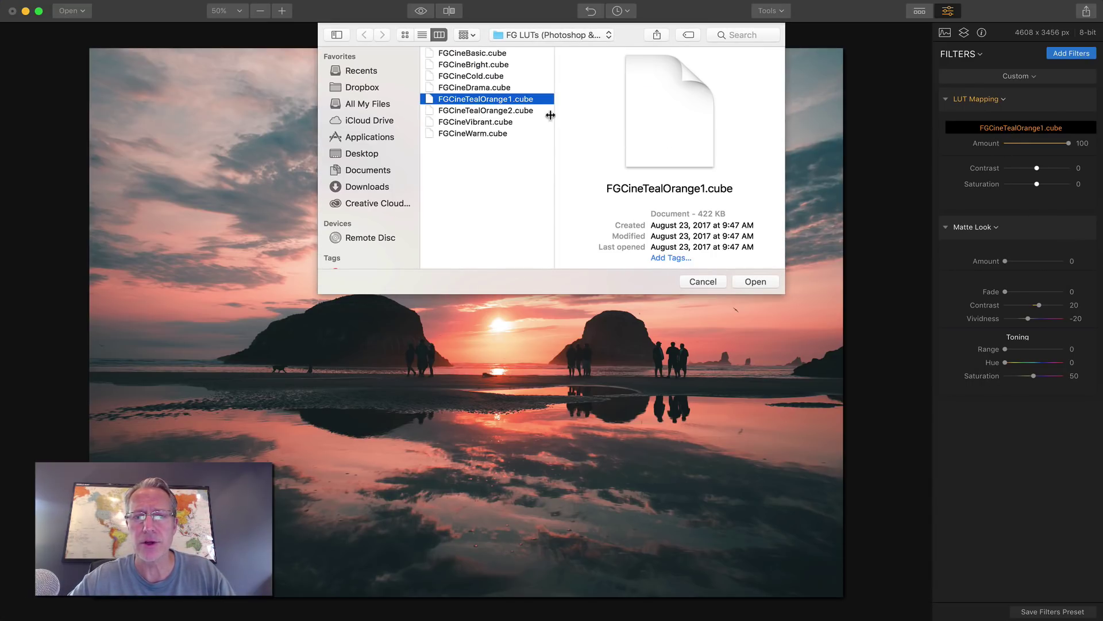
left_click(489, 77)
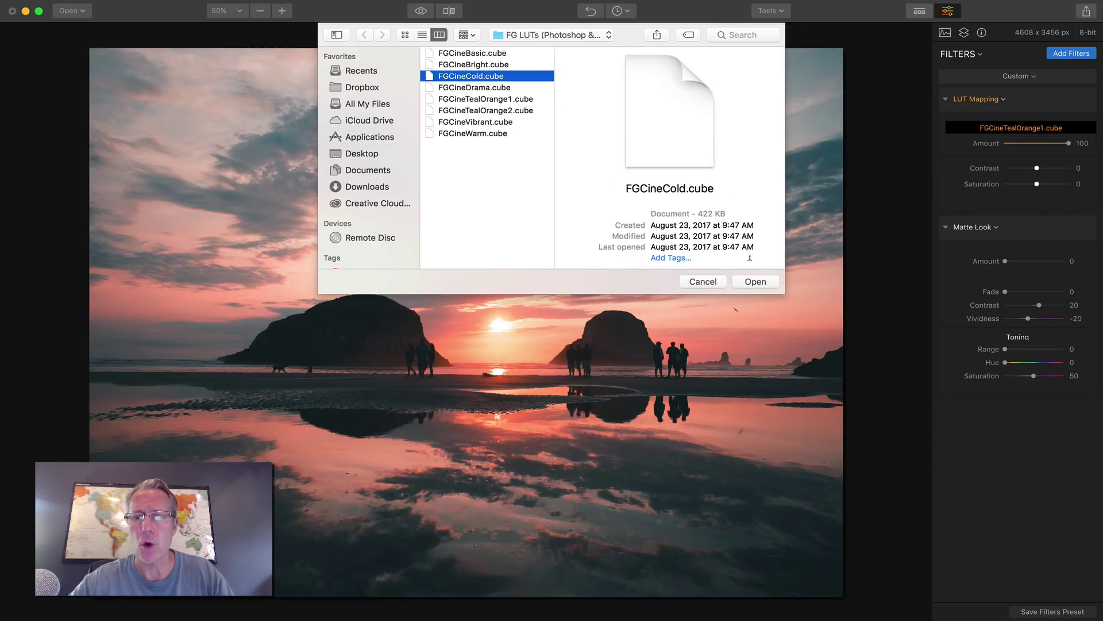
left_click(754, 282)
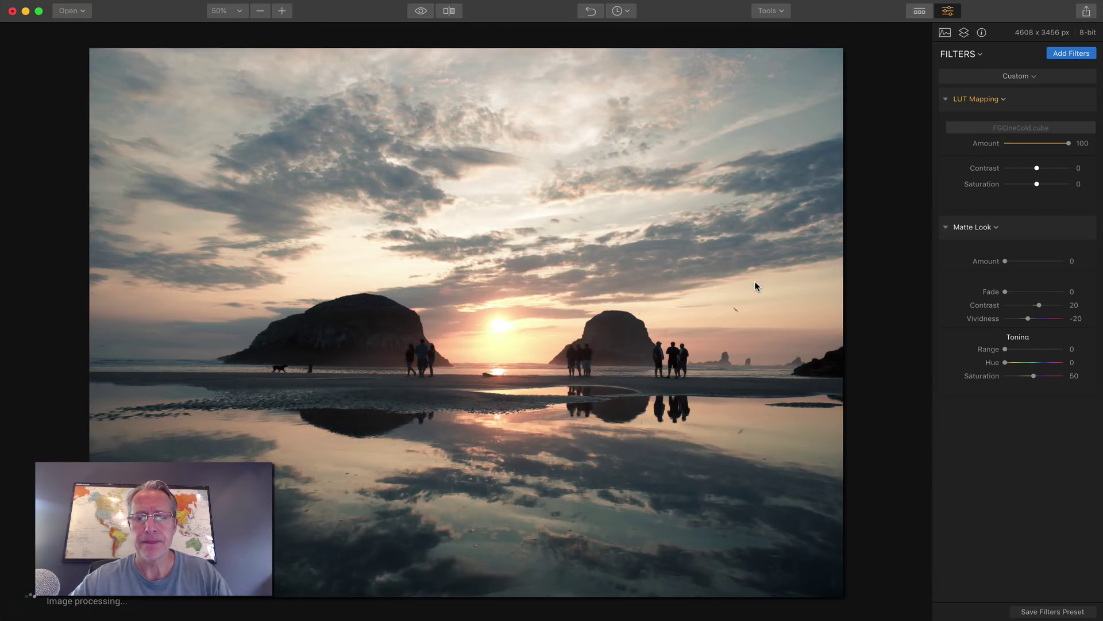
Try FGCineVibrant.cube, then reload FGCineTealOrange1.cube as the final LUT
left_click(997, 128)
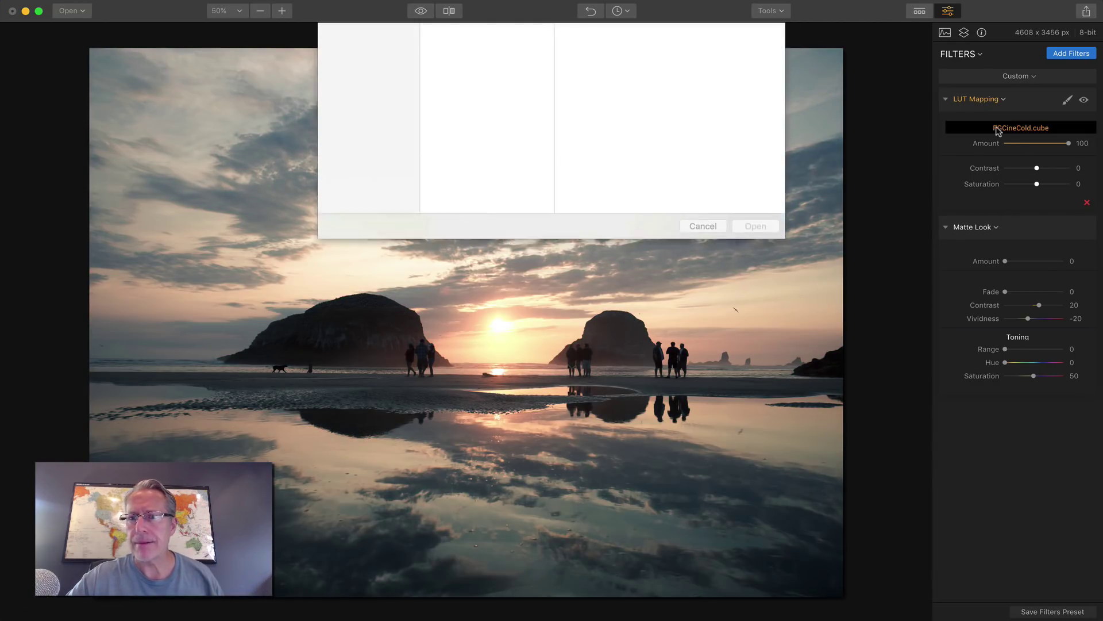
left_click(482, 122)
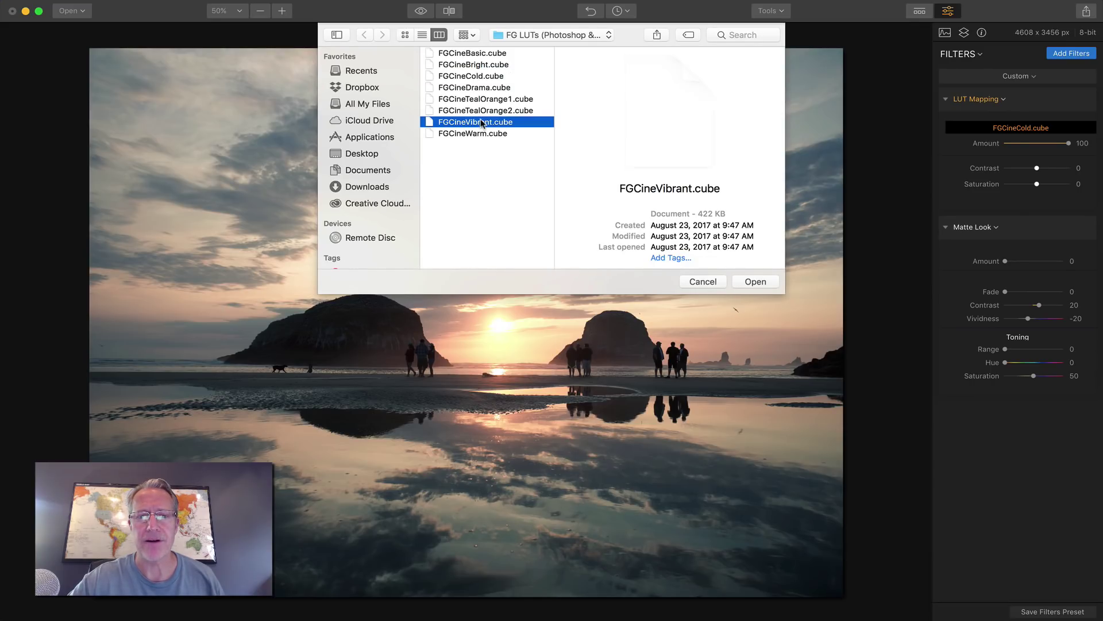
left_click(758, 281)
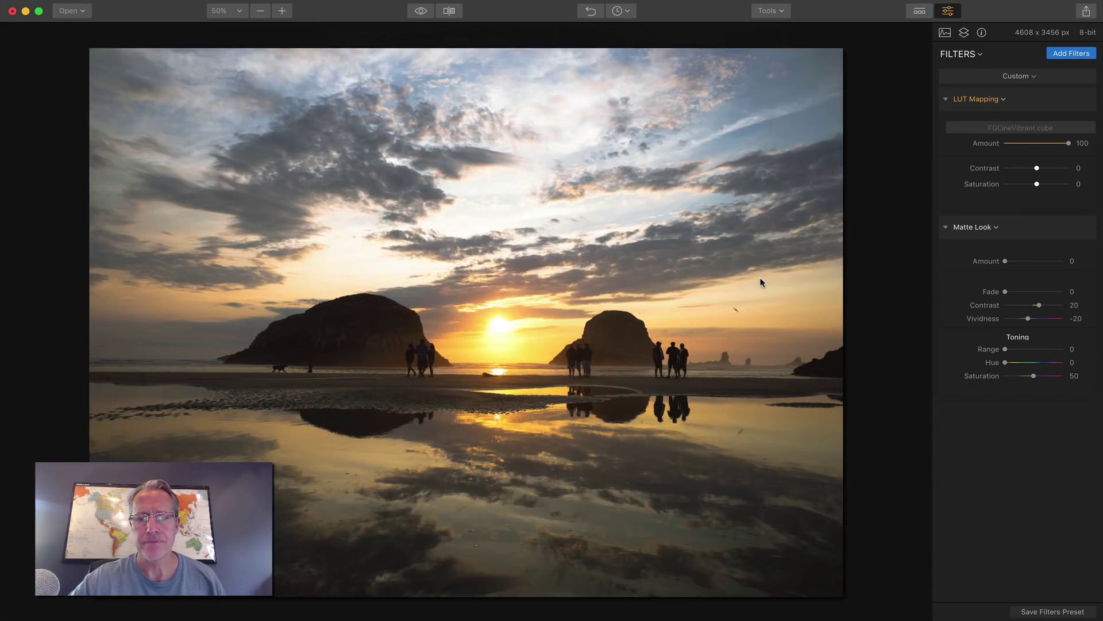
left_click(1027, 128)
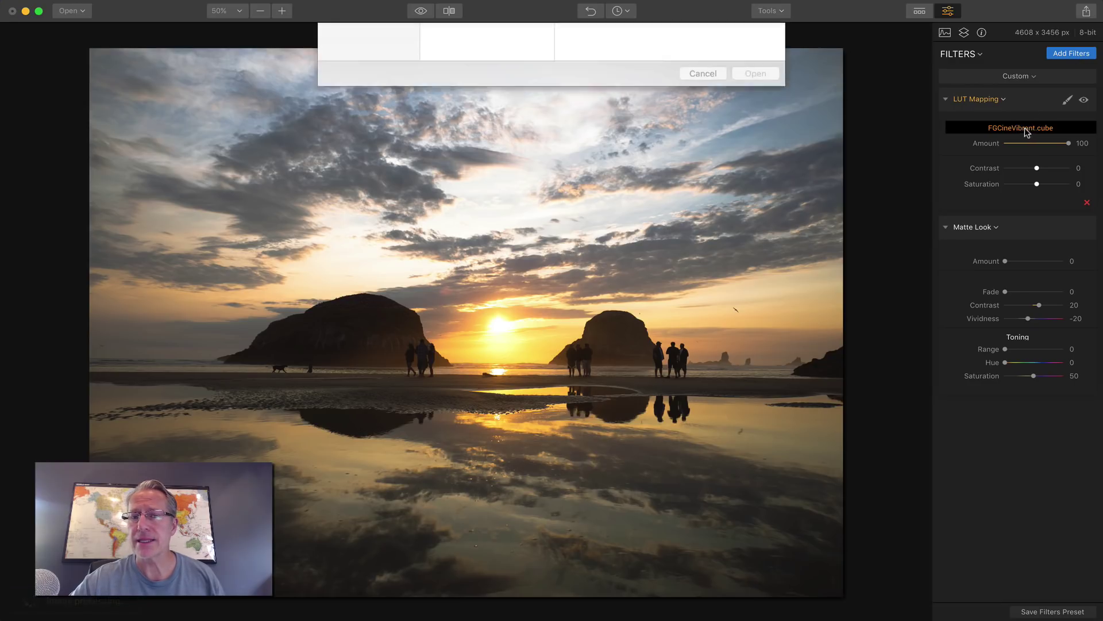
left_click(502, 100)
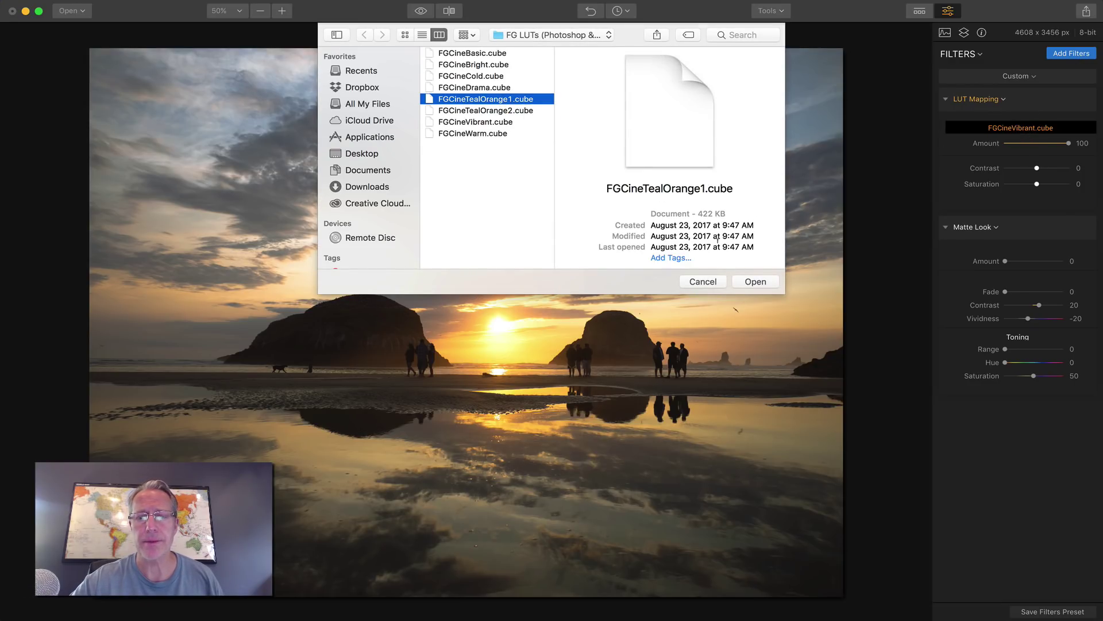
left_click(747, 282)
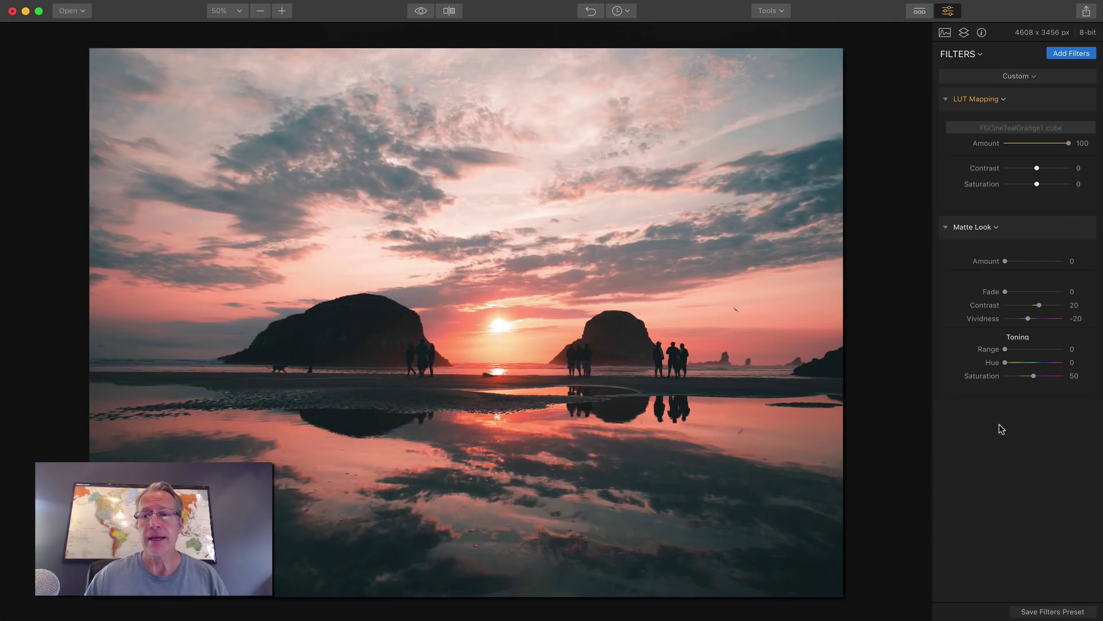
Raise LUT Mapping Contrast to 35 and Saturation to 54, comparing against the original
mouse_move(1039, 168)
left_mouse_down()
mouse_move(1038, 185)
mouse_move(1051, 184)
mouse_move(1011, 184)
mouse_move(1053, 185)
mouse_move(1047, 168)
mouse_move(1054, 184)
left_mouse_up()
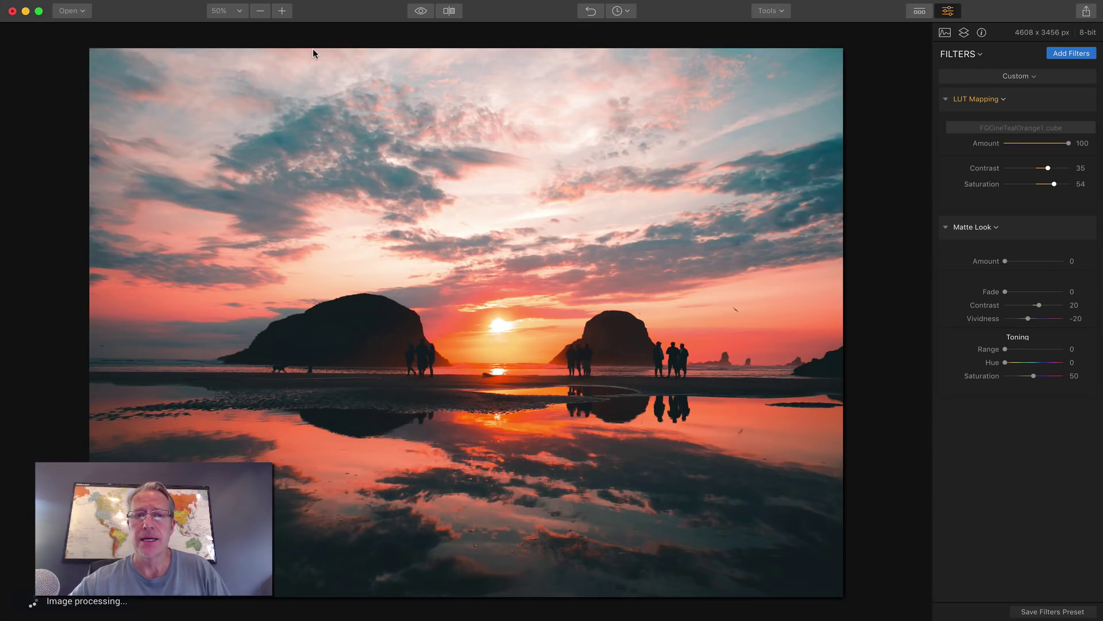
left_click(419, 12)
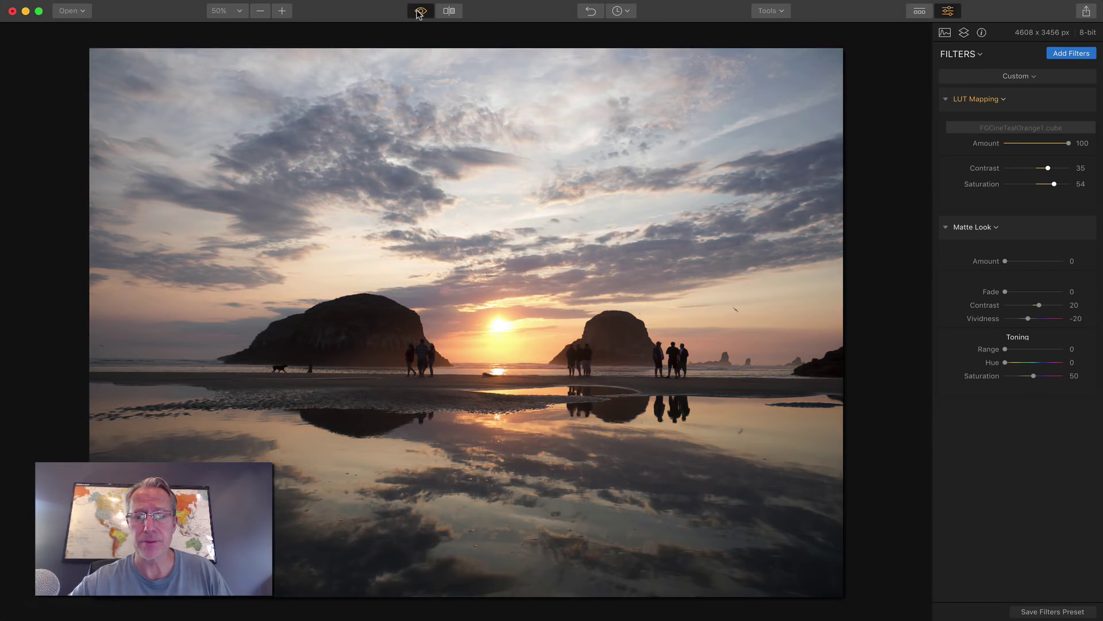
left_click(419, 12)
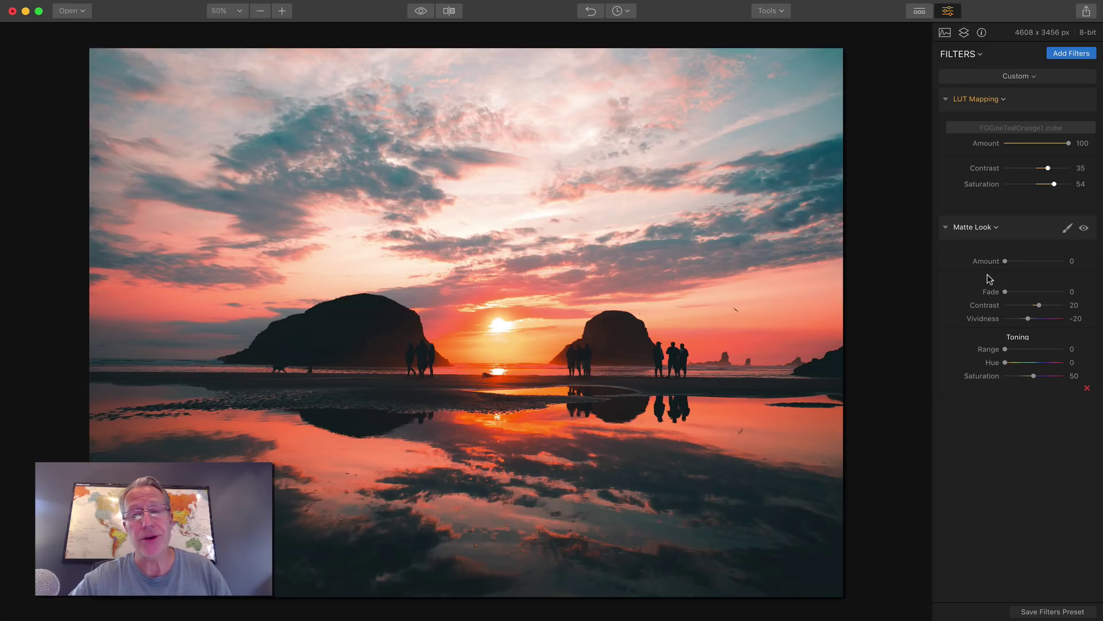
Set Matte Look to Amount 69, Fade 67, Hue 214, Range and Saturation 71, then compare it off
left_click_drag(1005, 261, 1045, 261)
left_click_drag(1005, 292, 1033, 323)
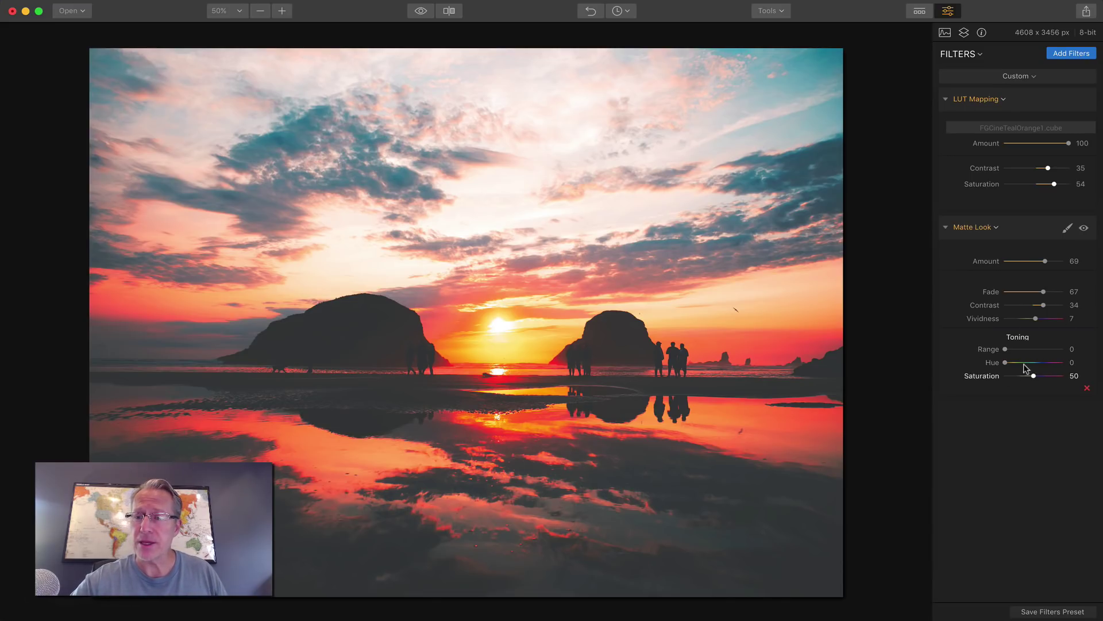
left_click_drag(1005, 362, 1045, 377)
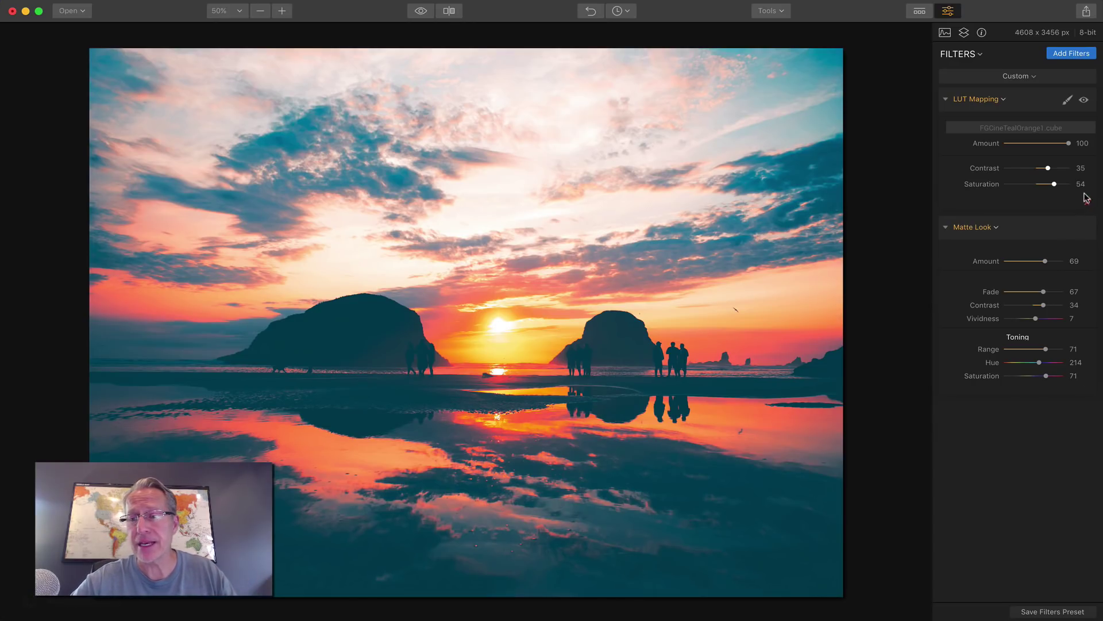
left_click(1084, 228)
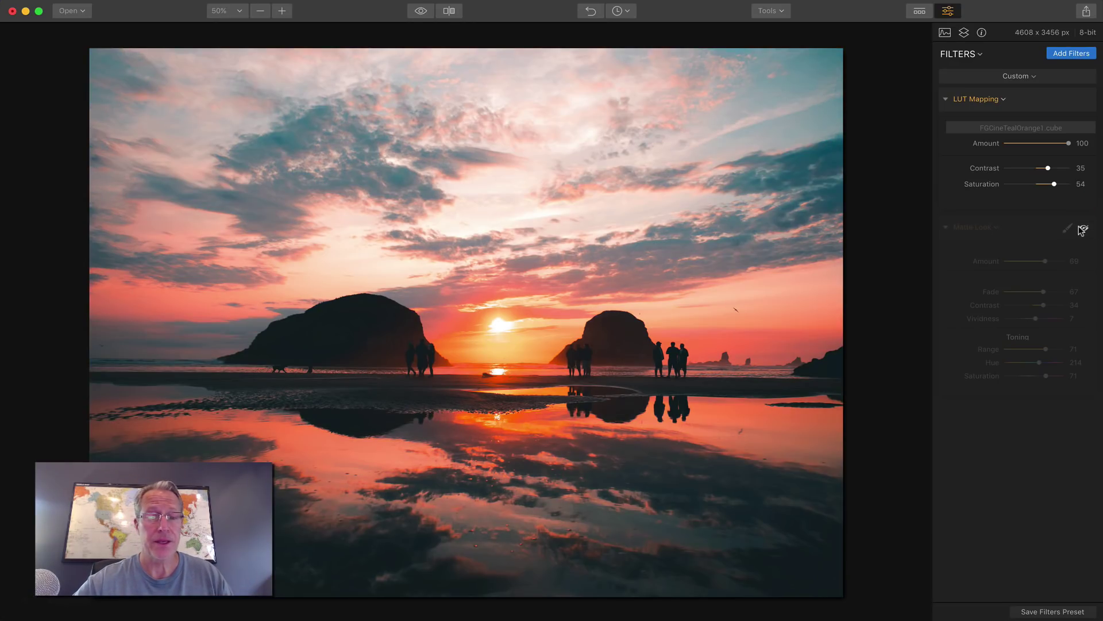
left_click(1083, 229)
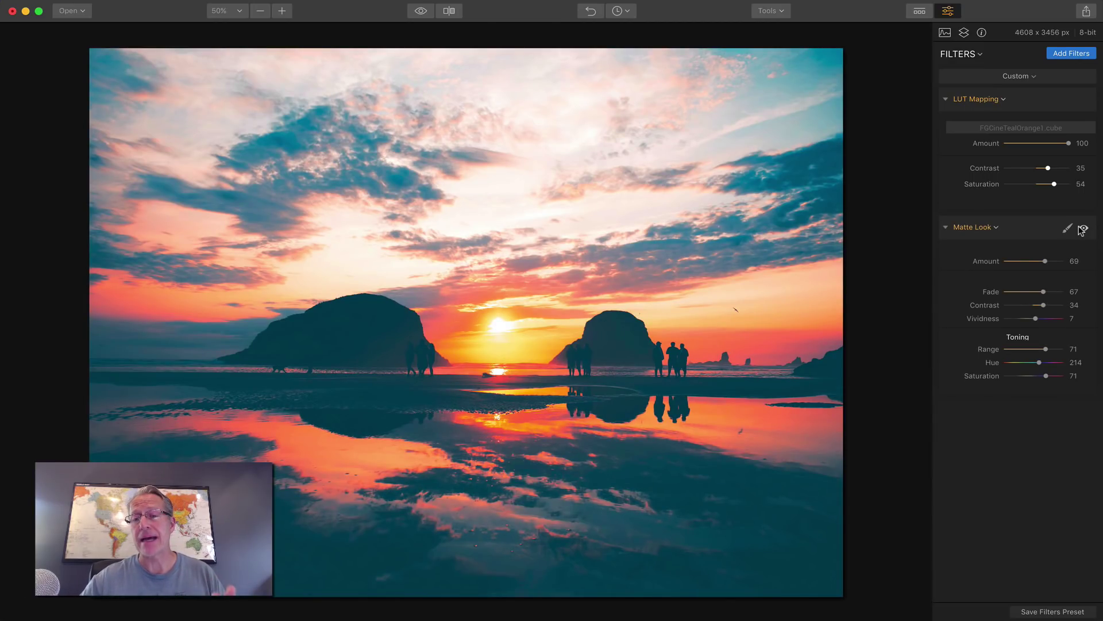
left_click(1084, 100)
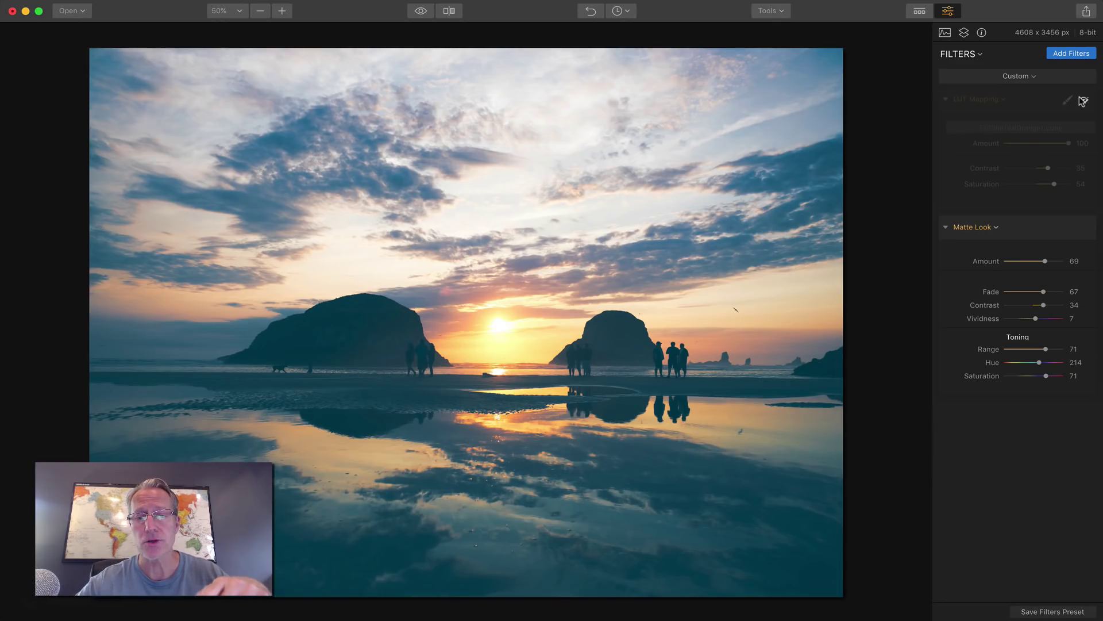
left_click(1084, 101)
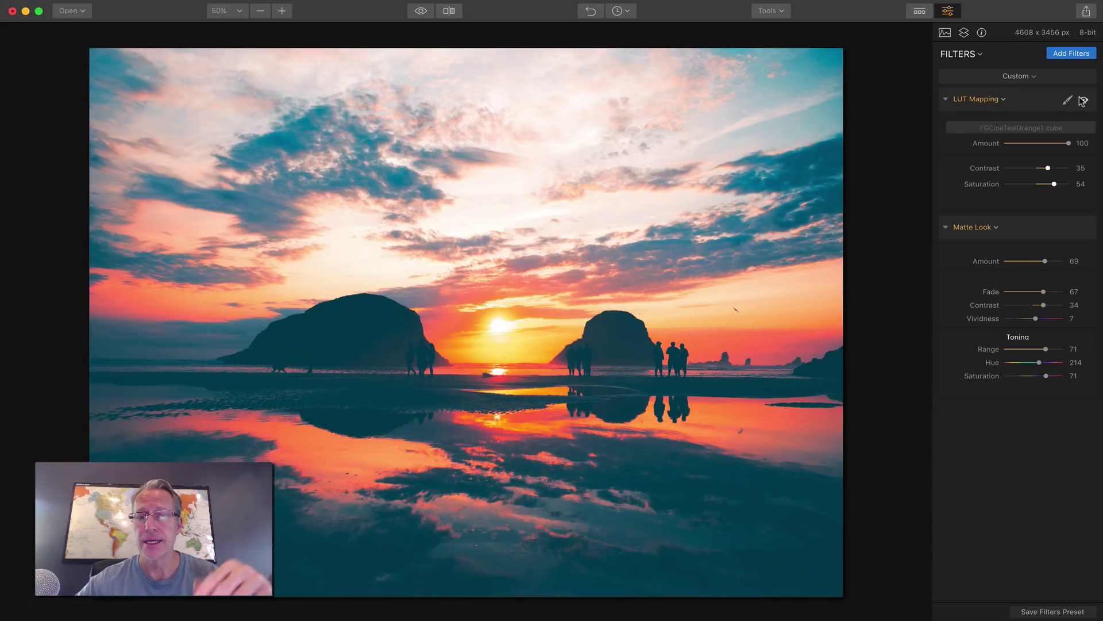